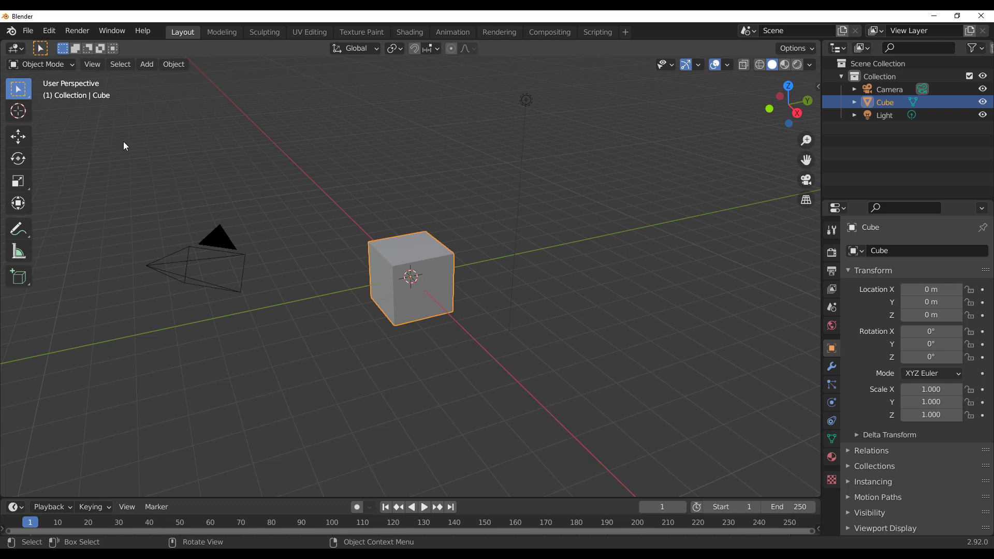
{"action": "left_click", "coordinate": [49, 31]}
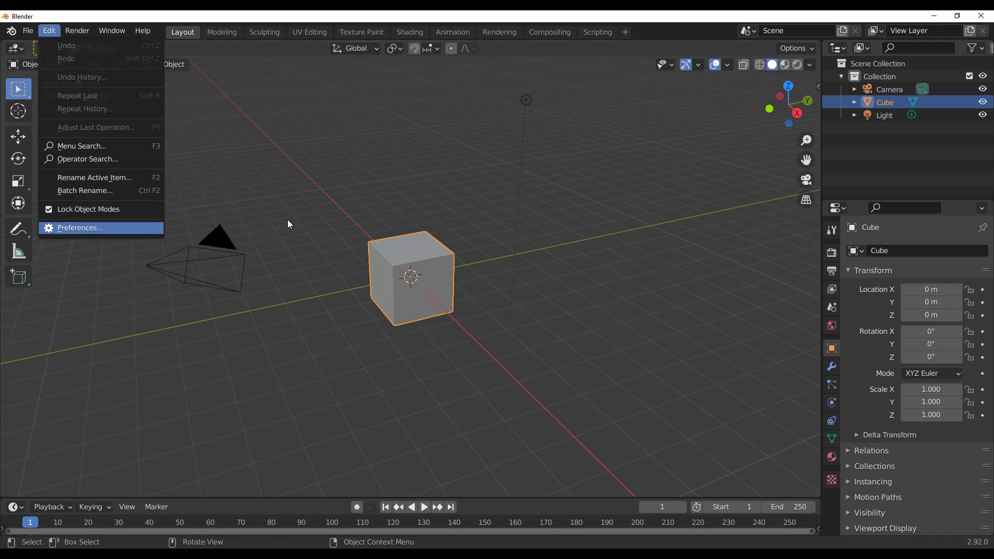
{"action": "left_click", "coordinate": [360, 193]}
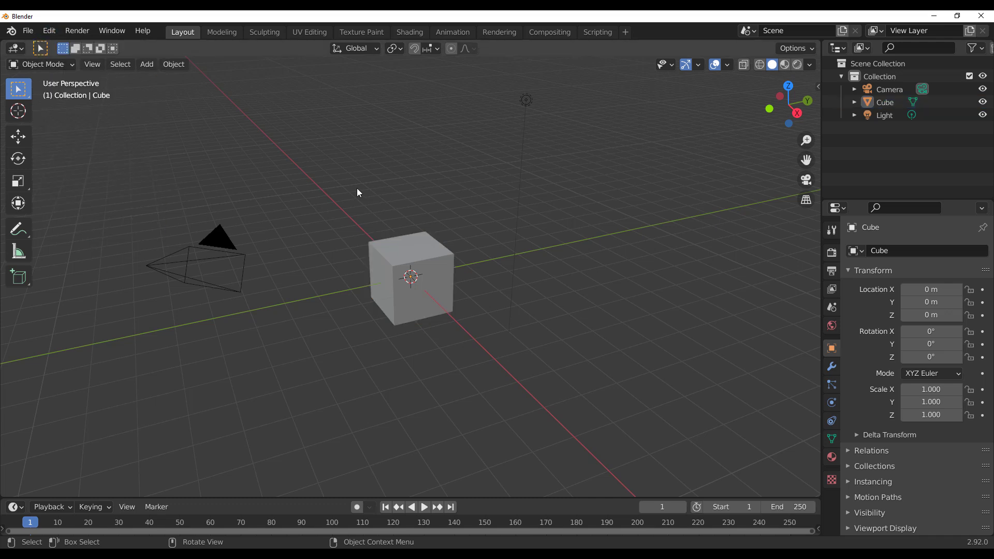
{"action": "key", "text": "n"}
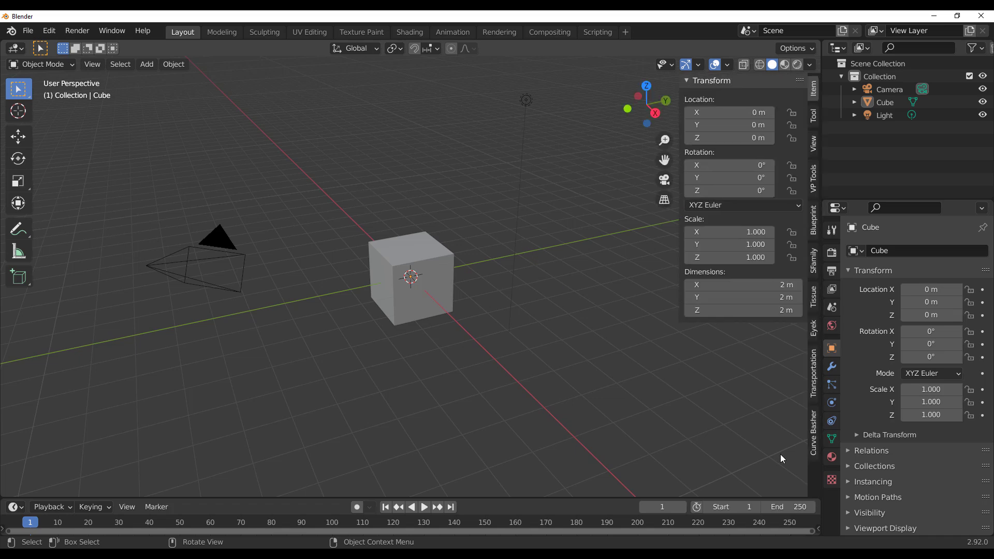
{"action": "key", "text": "n"}
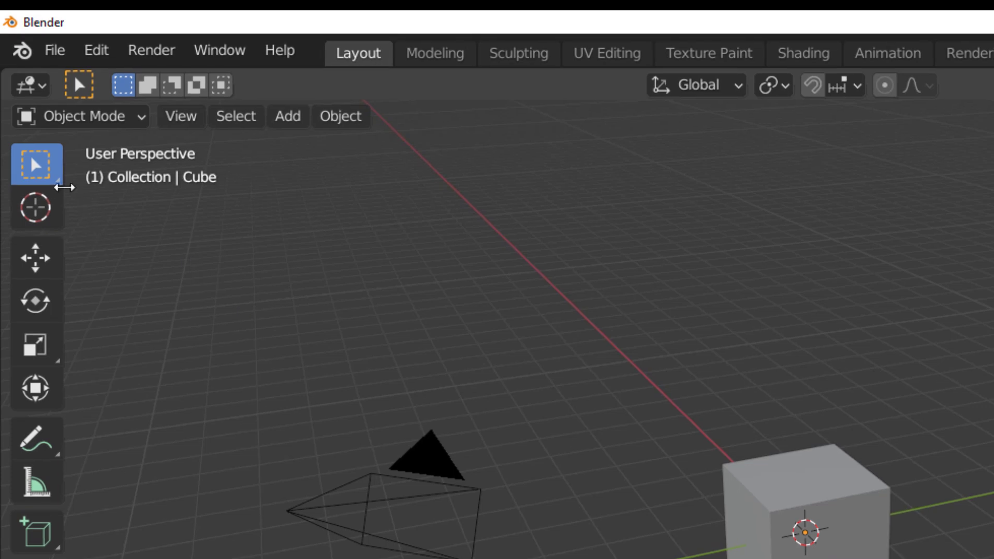
Activate the Power Select tool from the group of selection tools.
{"action": "left_click", "coordinate": [45, 166]}
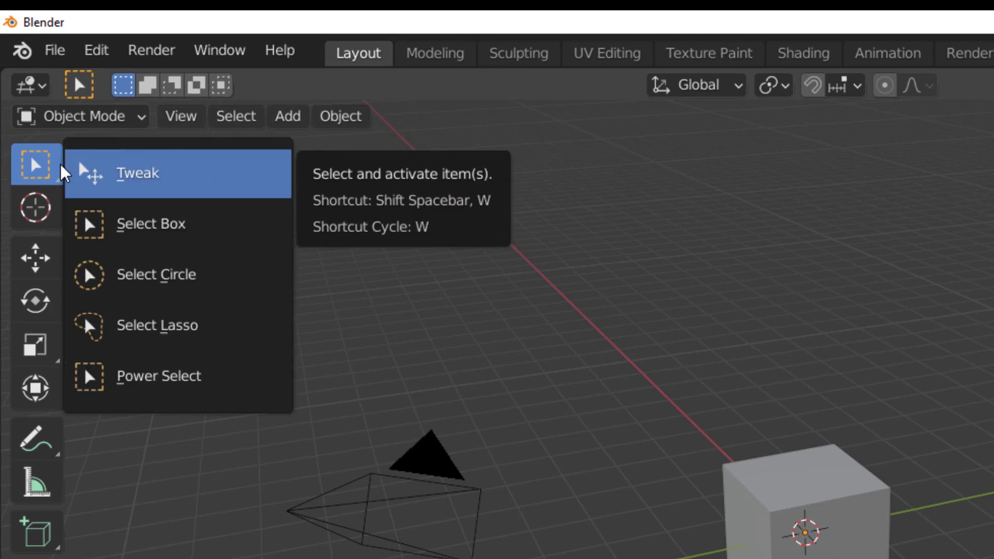
{"action": "left_click", "coordinate": [185, 388]}
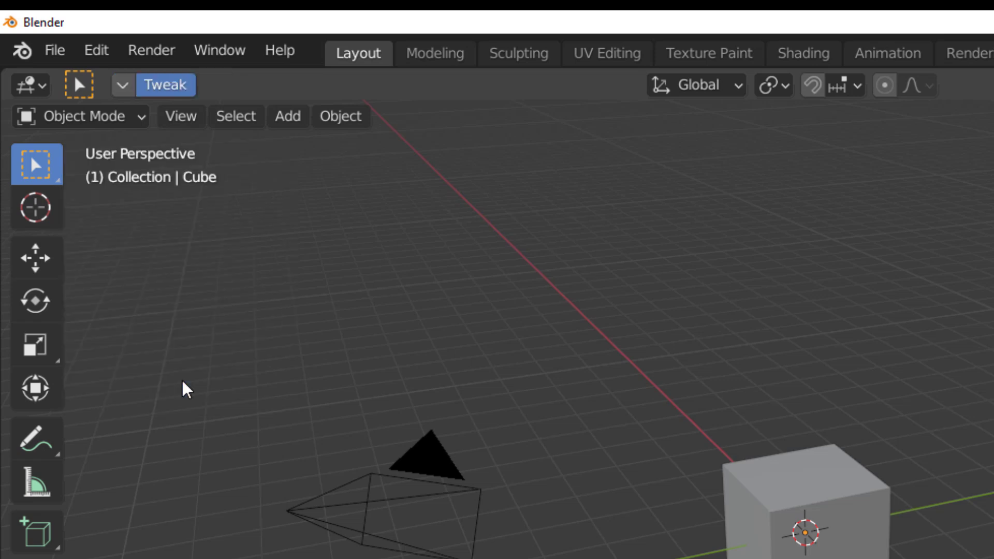
{"action": "left_click", "coordinate": [17, 162]}
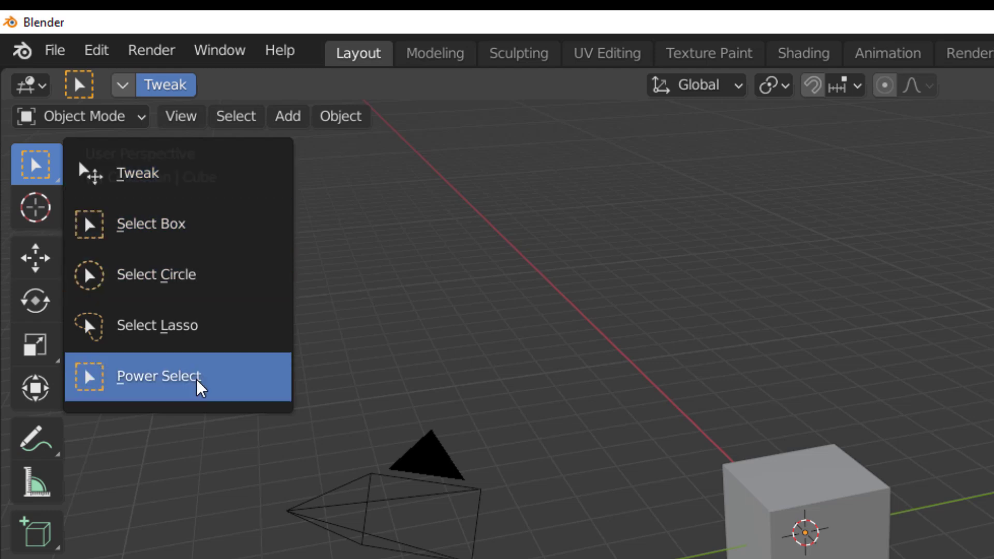
{"action": "left_click", "coordinate": [155, 377]}
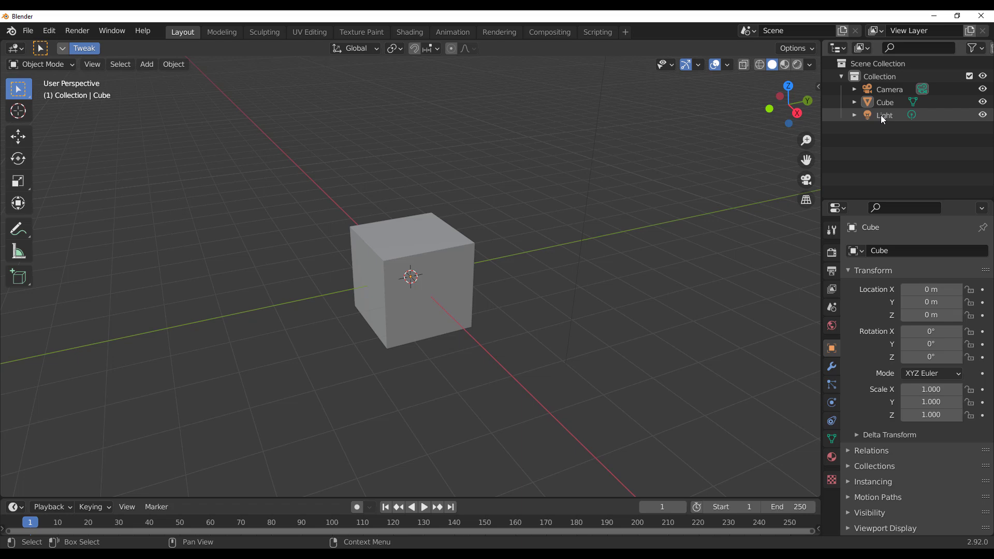
{"action": "left_click", "coordinate": [881, 115]}
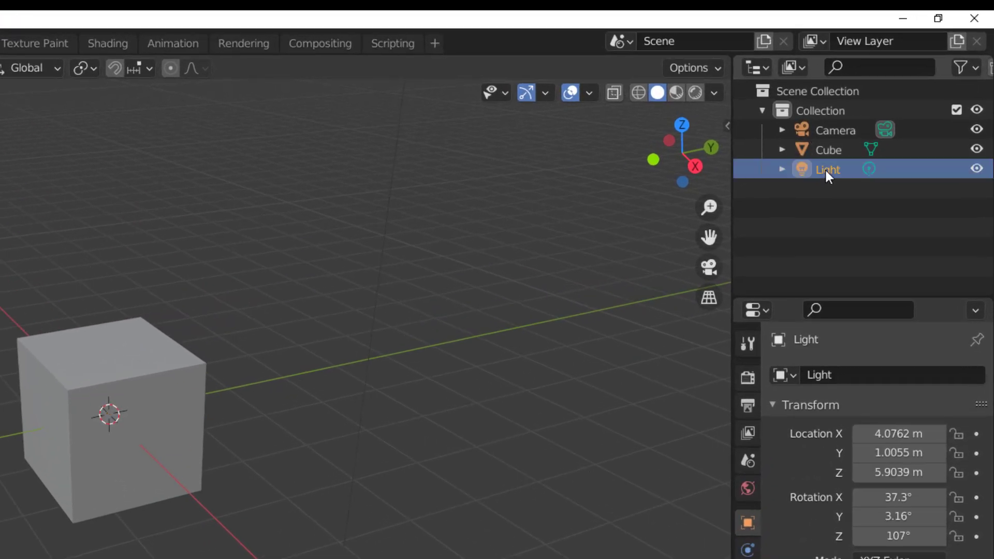
{"action": "double_click", "coordinate": [826, 169]}
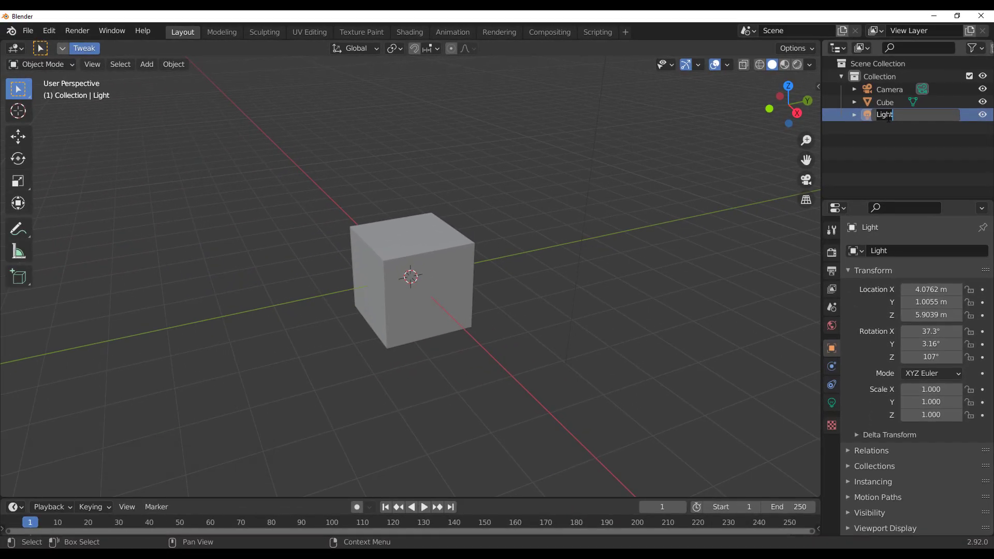
{"action": "key", "text": "Return"}
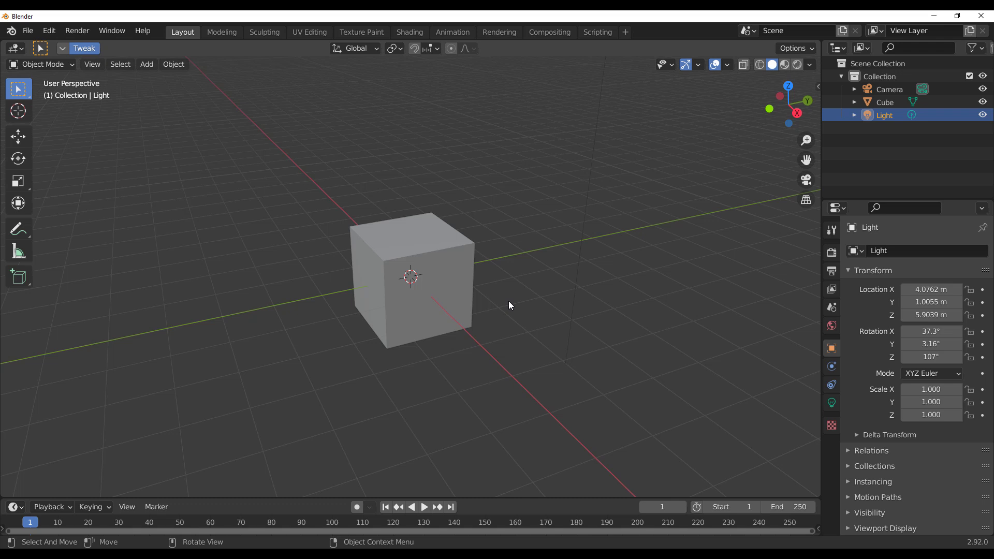
Enter Edit Mode on the cube and box-select the four vertices of its top face.
{"action": "scroll", "coordinate": [496, 277], "scroll_direction": "up", "scroll_amount": 3}
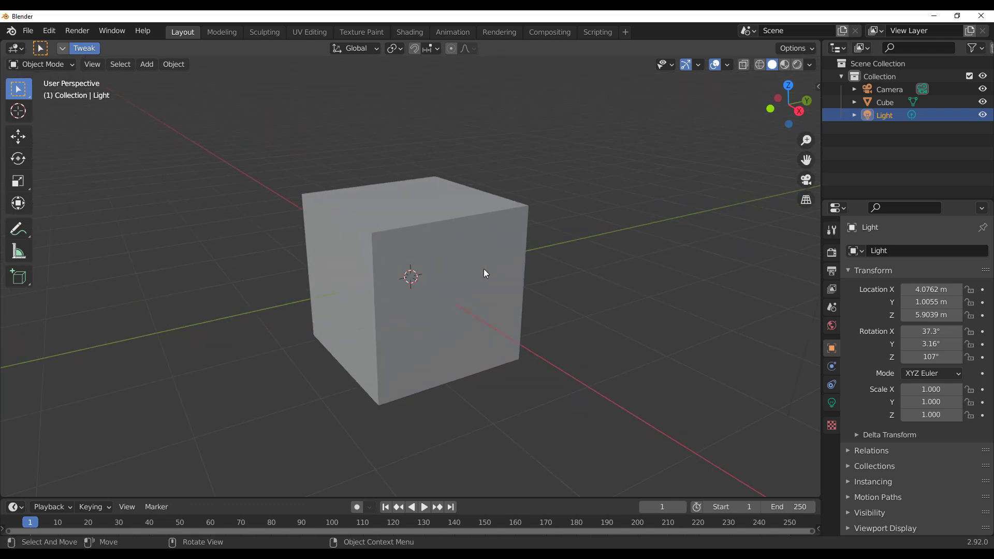
{"action": "left_click", "coordinate": [450, 256]}
{"action": "middle_click_drag", "start_coordinate": [452, 258], "coordinate": [578, 284]}
{"action": "key", "text": "Tab"}
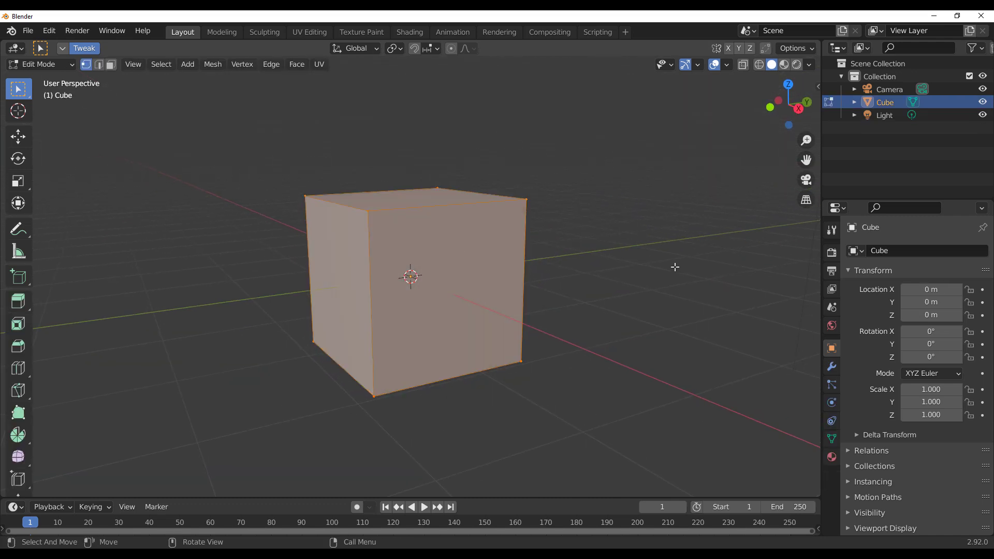
{"action": "middle_click_drag", "start_coordinate": [654, 277], "coordinate": [643, 280]}
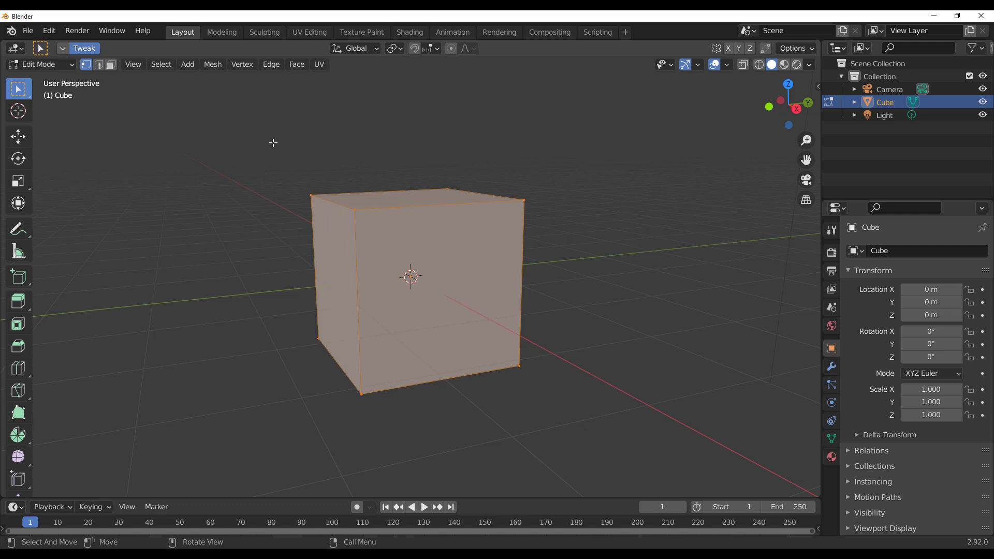
{"action": "left_click_drag", "start_coordinate": [249, 125], "coordinate": [596, 258]}
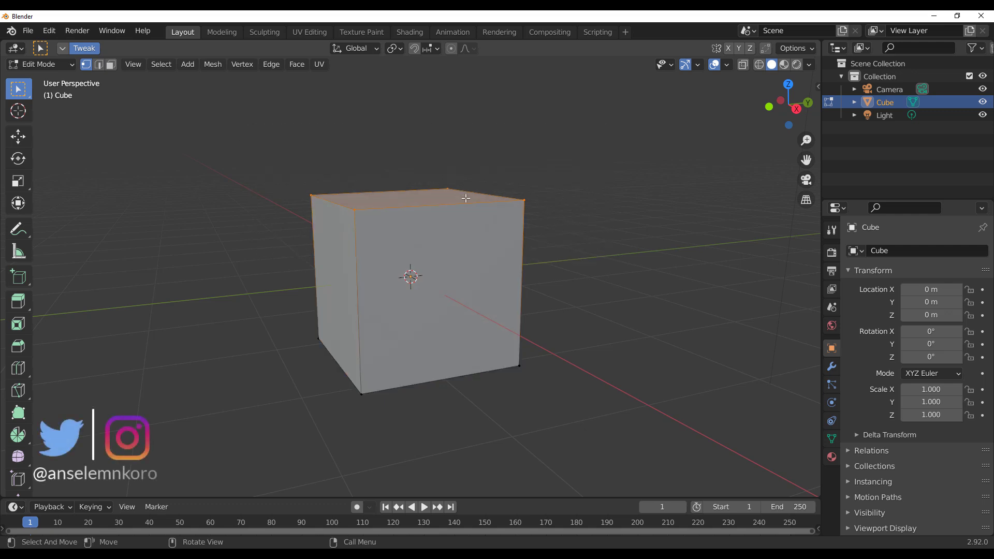
Scale up the cube's top face, extrude it upward and return to Object Mode.
{"action": "key", "text": "s"}
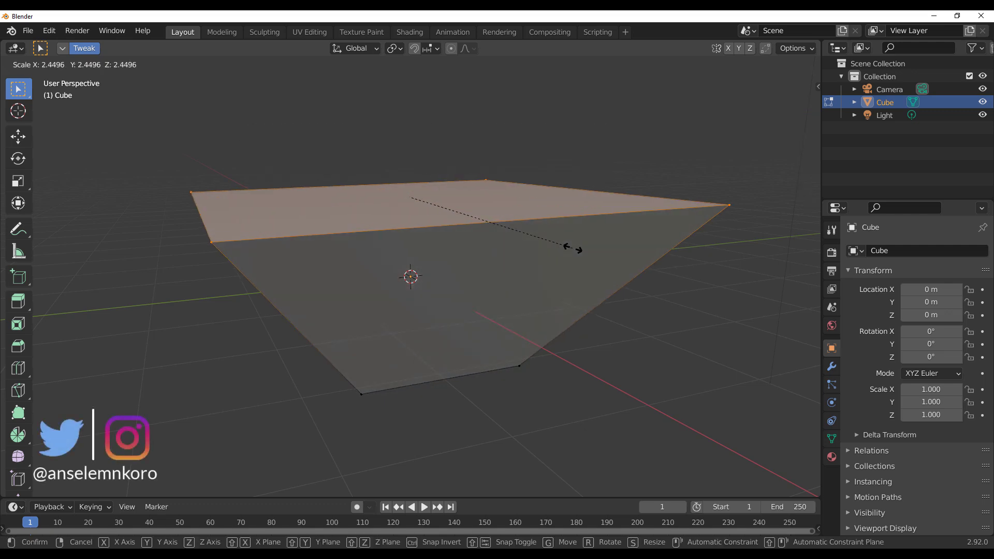
{"action": "left_click", "coordinate": [490, 224]}
{"action": "key", "text": "e"}
{"action": "left_click", "coordinate": [472, 140]}
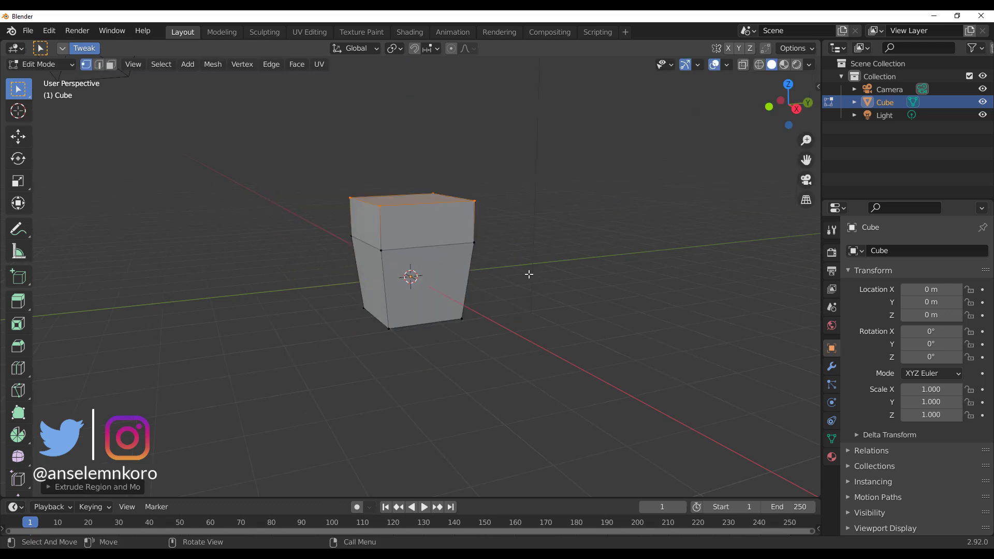
{"action": "key", "text": "Tab"}
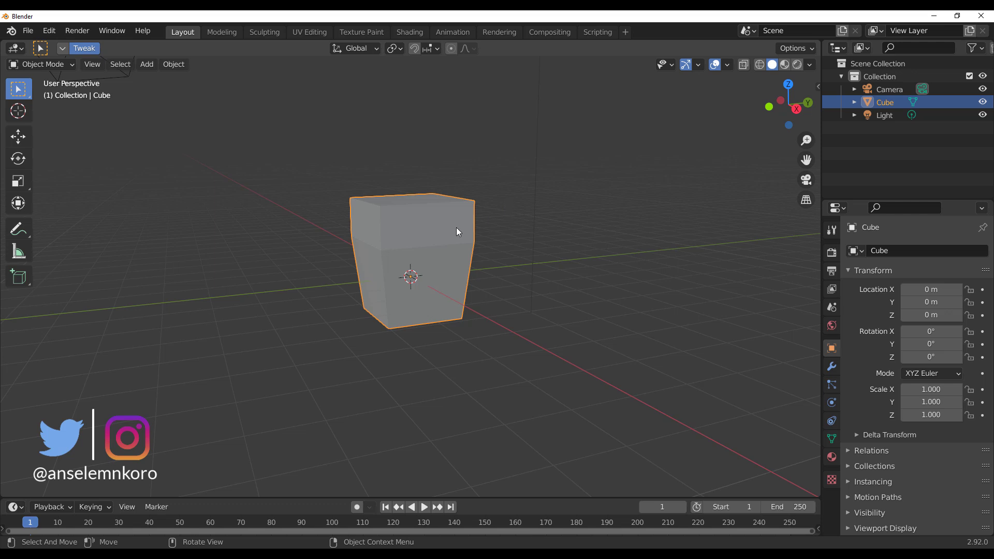
Select the camera and move it to about X 3.8 m, Y -4.9 m, Z 5.1 m.
{"action": "middle_click_drag", "start_coordinate": [442, 229], "coordinate": [514, 280]}
{"action": "scroll", "coordinate": [488, 256], "scroll_direction": "up", "scroll_amount": 3}
{"action": "scroll", "coordinate": [436, 222], "scroll_direction": "down", "scroll_amount": 5}
{"action": "left_click", "coordinate": [225, 215]}
{"action": "scroll", "coordinate": [225, 207], "scroll_direction": "up", "scroll_amount": 4}
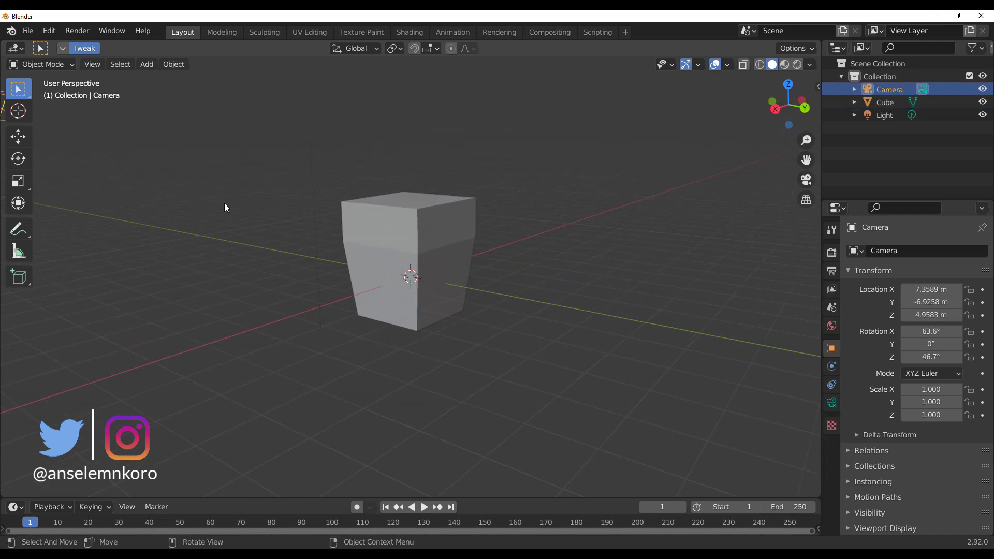
{"action": "scroll", "coordinate": [225, 203], "scroll_direction": "down", "scroll_amount": 1}
{"action": "middle_click_drag", "start_coordinate": [278, 233], "coordinate": [396, 307], "text": "shift"}
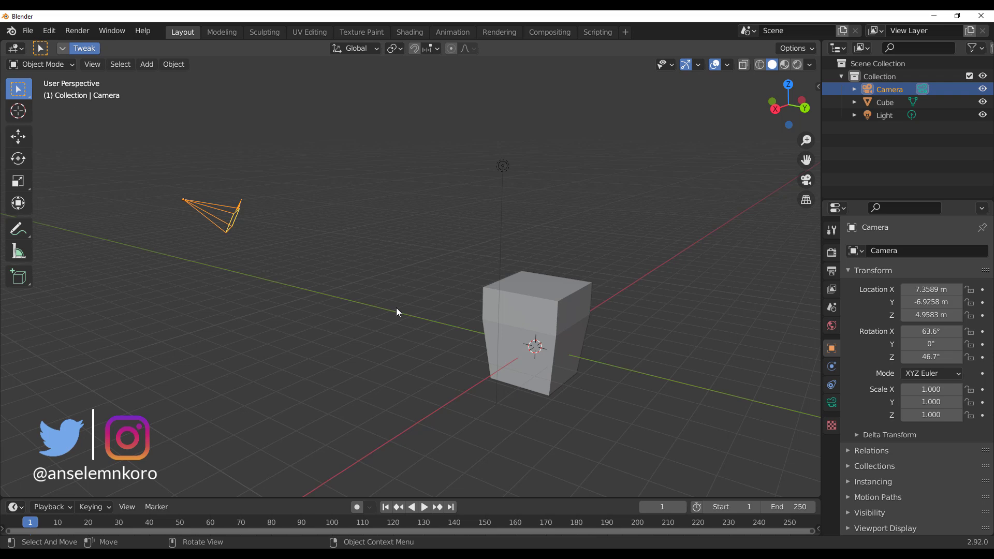
{"action": "mouse_move", "coordinate": [246, 224]}
{"action": "middle_mouse_down"}
{"action": "mouse_move", "coordinate": [243, 234]}
{"action": "mouse_move", "coordinate": [231, 219]}
{"action": "middle_mouse_up"}
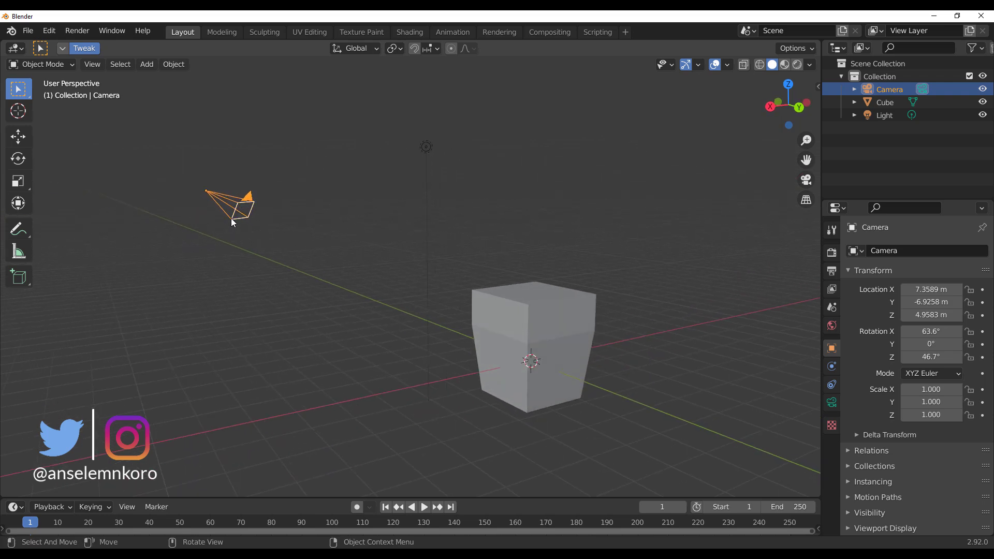
{"action": "left_click_drag", "start_coordinate": [231, 219], "coordinate": [341, 186]}
Box-select the camera, cube and light, raise them together until the camera is at about Z 6.3 m, and deselect everything.
{"action": "scroll", "coordinate": [291, 140], "scroll_direction": "down", "scroll_amount": 3}
{"action": "left_click_drag", "start_coordinate": [291, 139], "coordinate": [601, 402]}
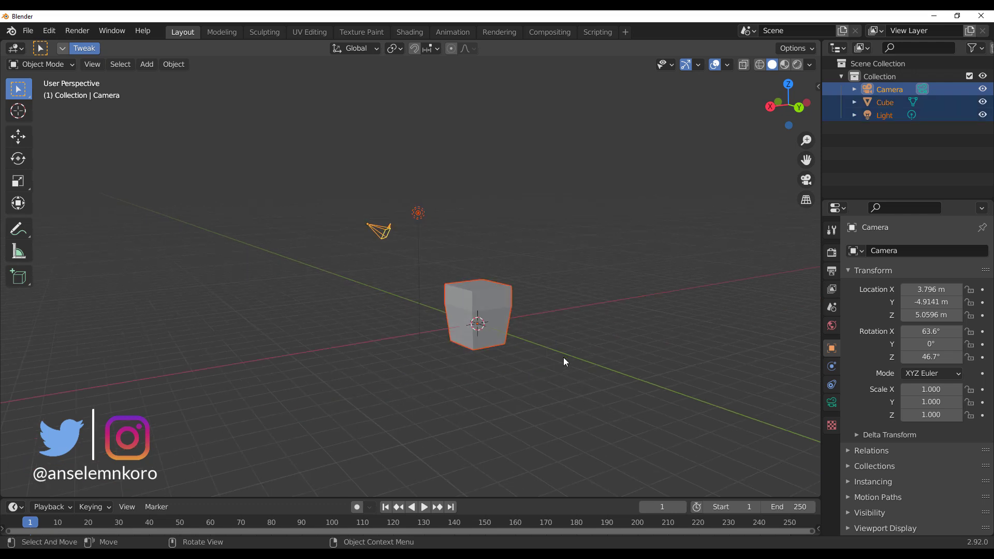
{"action": "left_click_drag", "start_coordinate": [485, 306], "coordinate": [475, 281]}
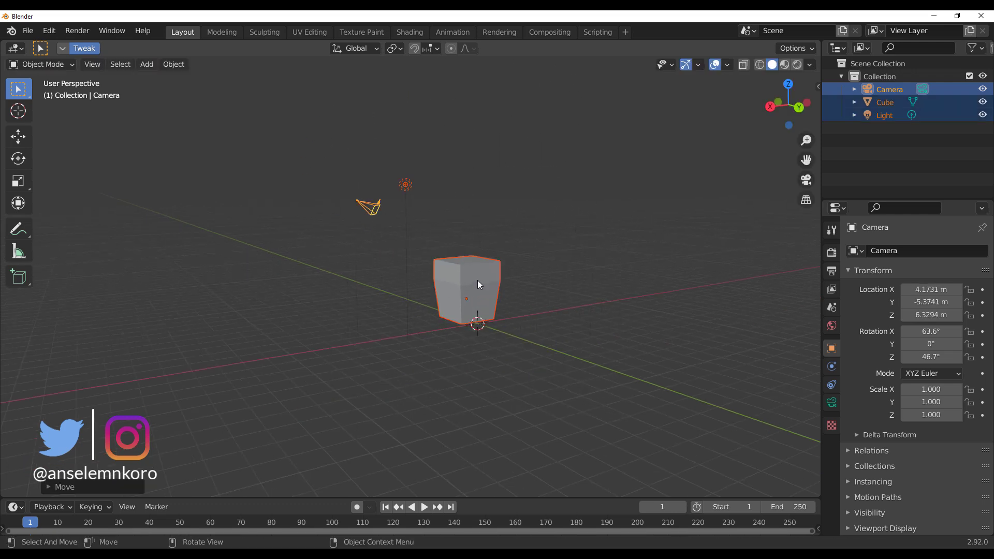
{"action": "key", "text": "alt+a"}
Add a Bezier circle and move it beside the cube to about X -1.0 m, Y 4.5 m, Z 0.4 m.
{"action": "middle_click_drag", "start_coordinate": [482, 309], "coordinate": [484, 325]}
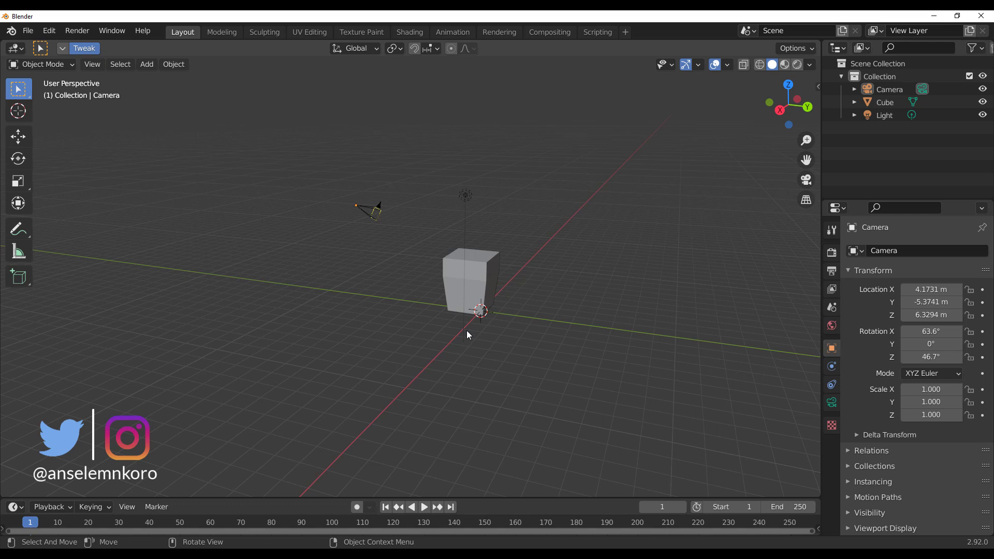
{"action": "middle_click_drag", "start_coordinate": [534, 312], "coordinate": [557, 297]}
{"action": "key", "text": "shift+a"}
{"action": "mouse_move", "coordinate": [557, 296]}
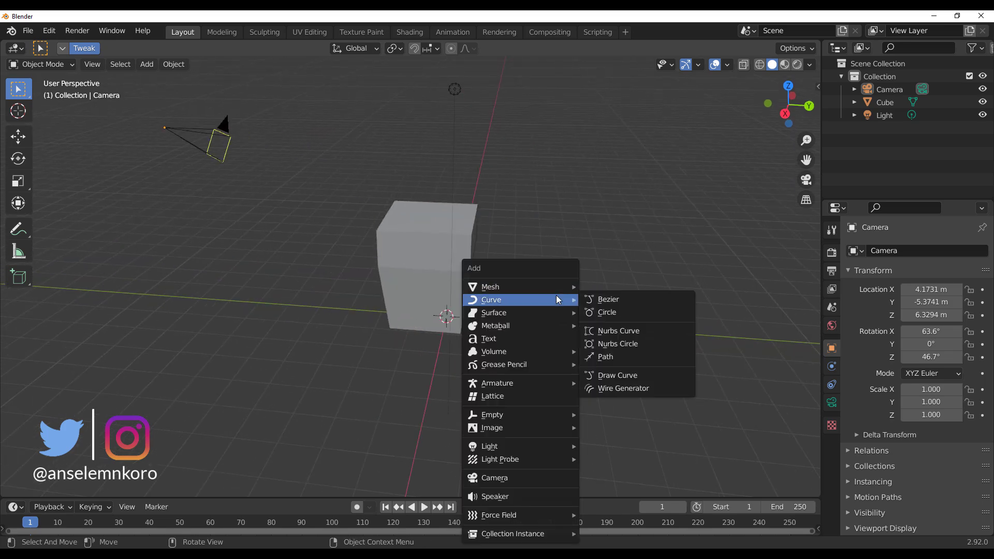
{"action": "left_click", "coordinate": [591, 312]}
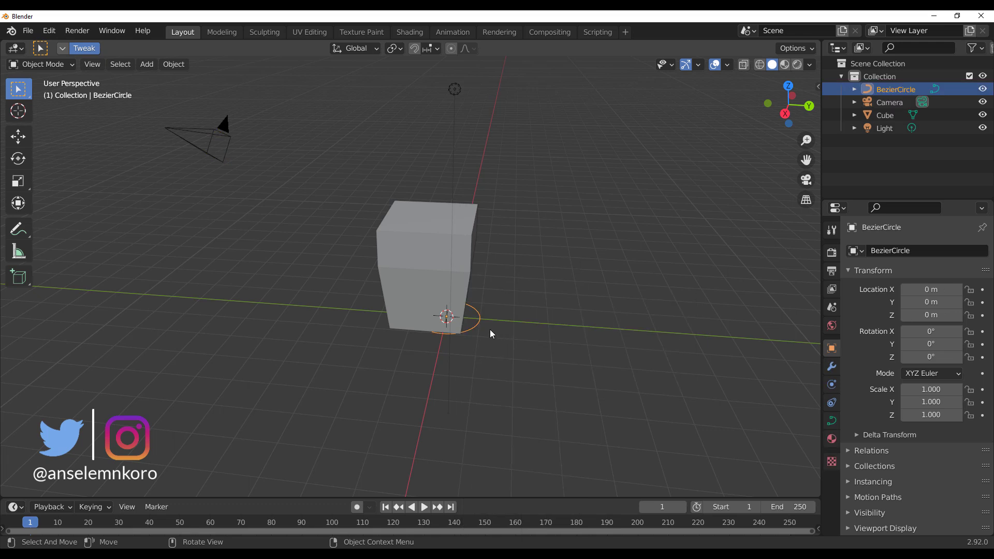
{"action": "key", "text": "g"}
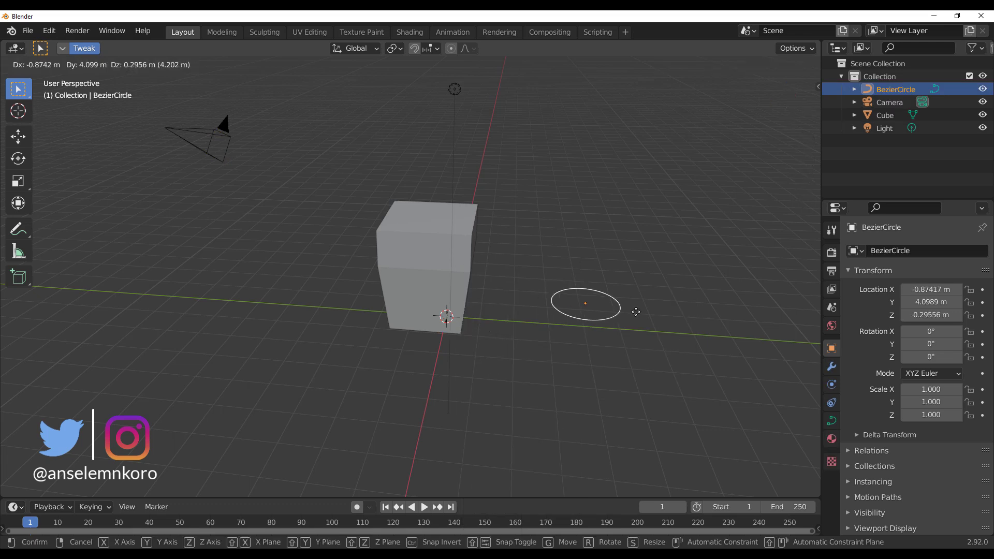
{"action": "left_click", "coordinate": [631, 312]}
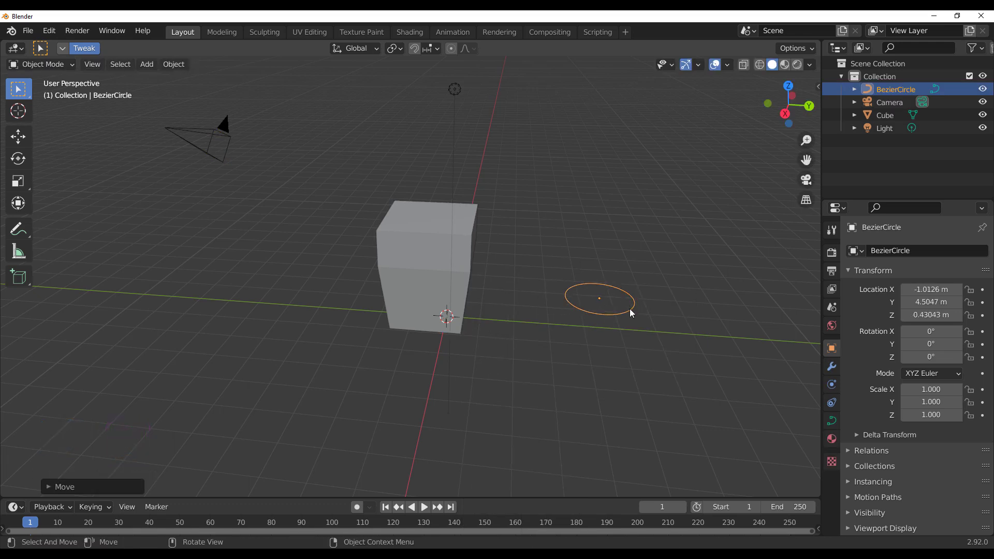
Enter Edit Mode on the Bezier circle to work on its control points.
{"action": "key", "text": "Tab"}
{"action": "middle_click_drag", "start_coordinate": [621, 348], "coordinate": [612, 397]}
{"action": "scroll", "coordinate": [614, 396], "scroll_direction": "up", "scroll_amount": 3}
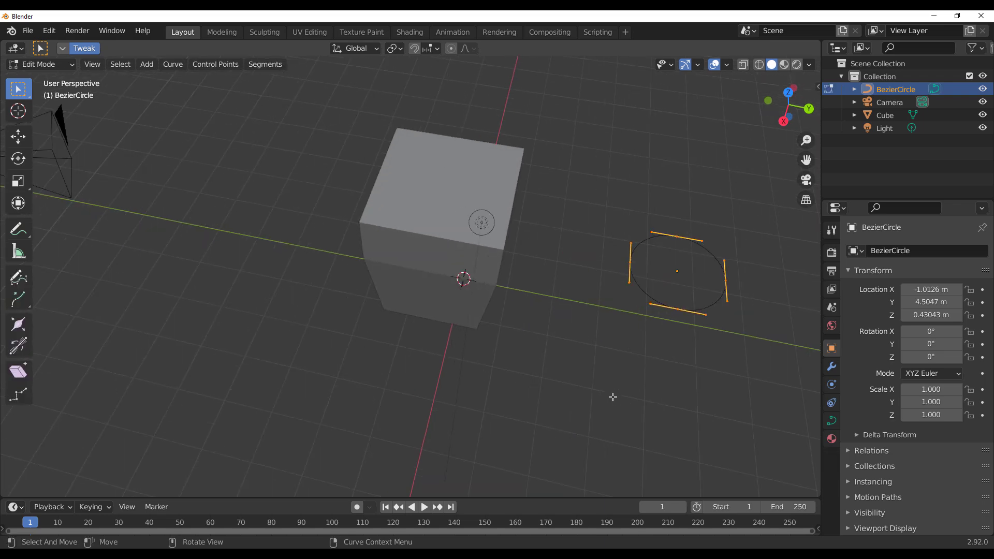
{"action": "middle_click_drag", "start_coordinate": [669, 387], "coordinate": [409, 390], "text": "shift"}
{"action": "scroll", "coordinate": [410, 390], "scroll_direction": "up", "scroll_amount": 2}
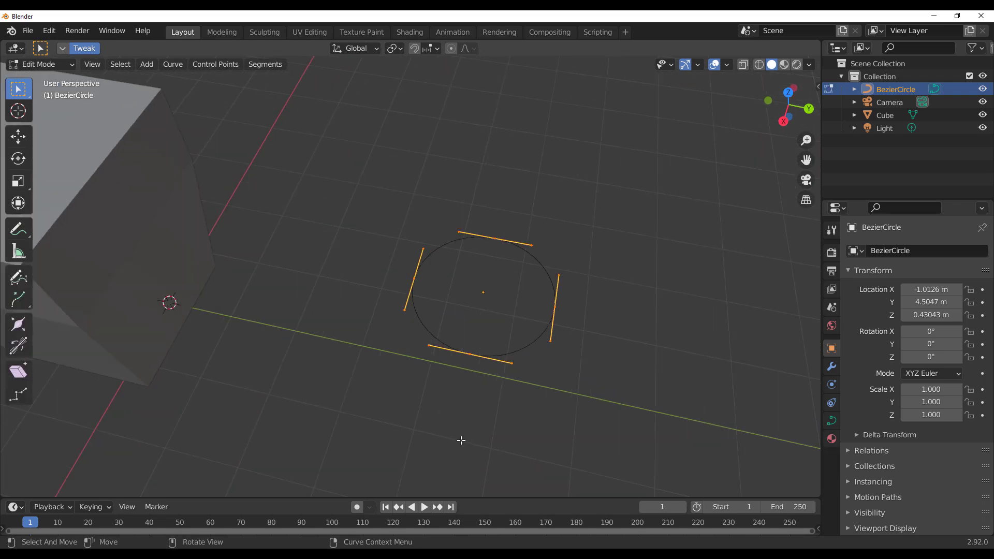
Box-select the circle's control point nearest the green axis and try moving it toward the cube.
{"action": "key", "text": "b"}
{"action": "left_click_drag", "start_coordinate": [409, 418], "coordinate": [541, 323]}
{"action": "key", "text": "g"}
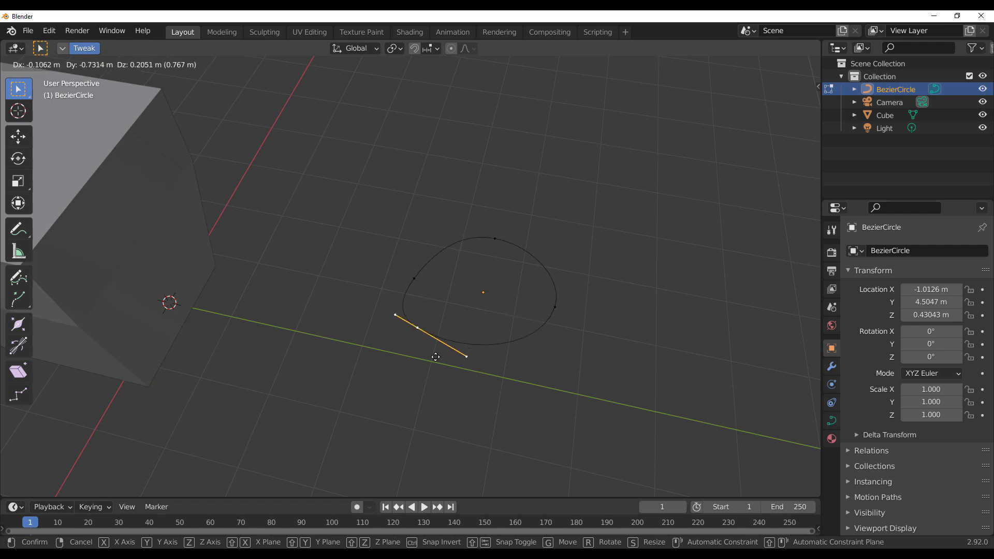
{"action": "right_click", "coordinate": [476, 360]}
{"action": "key", "text": "alt+a"}
{"action": "left_click_drag", "start_coordinate": [447, 372], "coordinate": [548, 435]}
Turn off the Tweak option and try circle-selecting the Bezier circle's control points.
{"action": "left_click", "coordinate": [84, 48]}
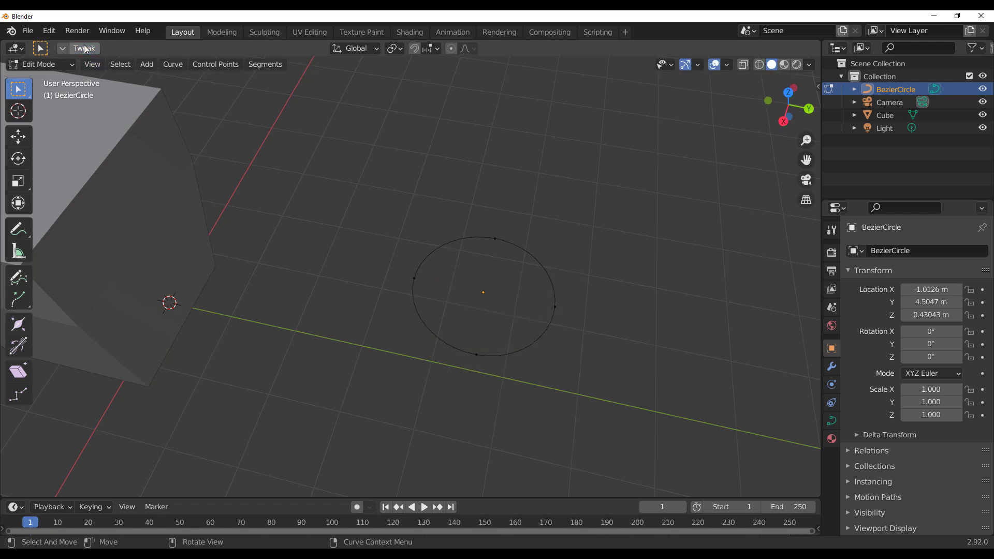
{"action": "left_click", "coordinate": [476, 354]}
{"action": "left_click", "coordinate": [554, 307], "text": "shift"}
{"action": "left_click", "coordinate": [495, 238], "text": "shift"}
{"action": "left_click", "coordinate": [414, 280], "text": "shift"}
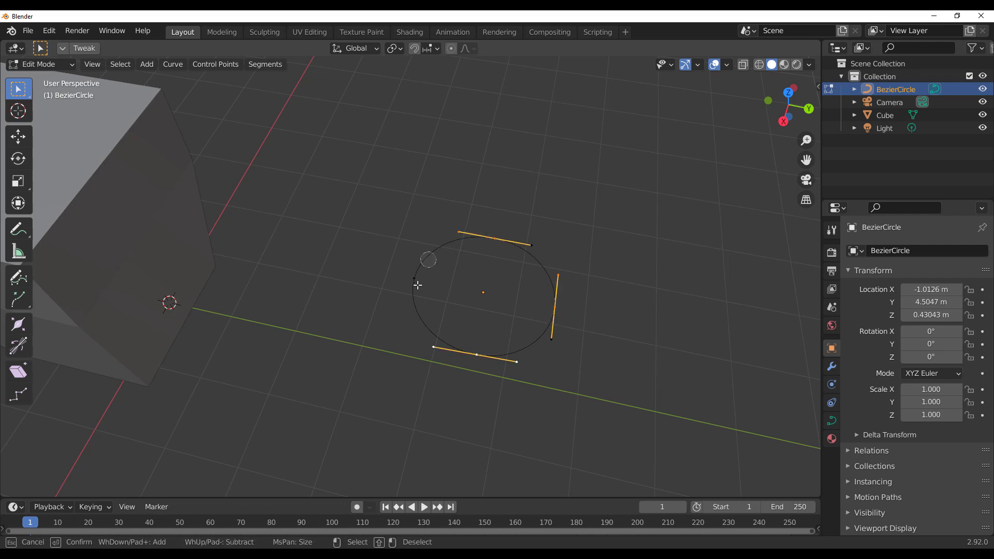
{"action": "middle_click_drag", "start_coordinate": [417, 284], "coordinate": [322, 291]}
{"action": "scroll", "coordinate": [322, 295], "scroll_direction": "up", "scroll_amount": 3}
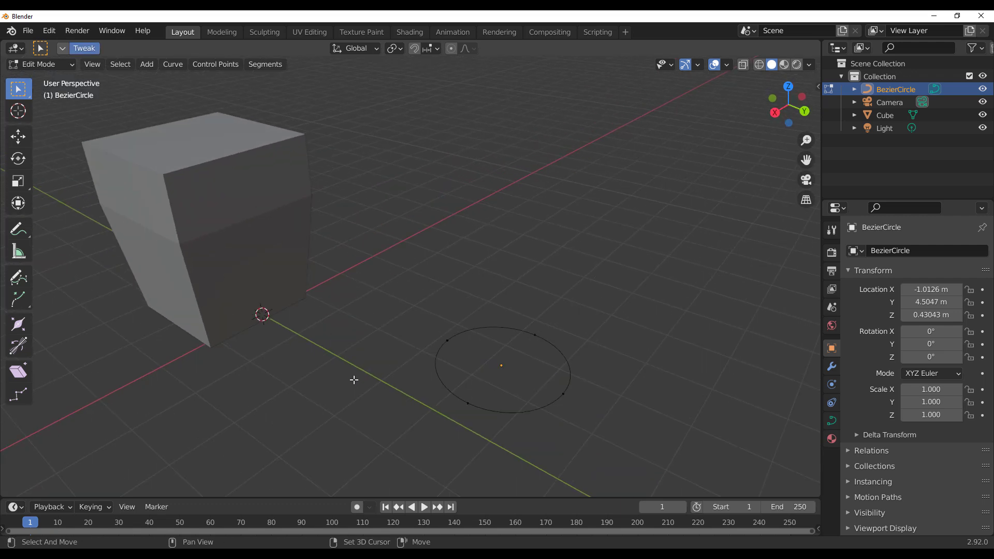
{"action": "middle_click_drag", "start_coordinate": [352, 380], "coordinate": [451, 384], "text": "shift"}
{"action": "scroll", "coordinate": [449, 339], "scroll_direction": "down", "scroll_amount": 1}
{"action": "scroll", "coordinate": [449, 338], "scroll_direction": "down", "scroll_amount": 4}
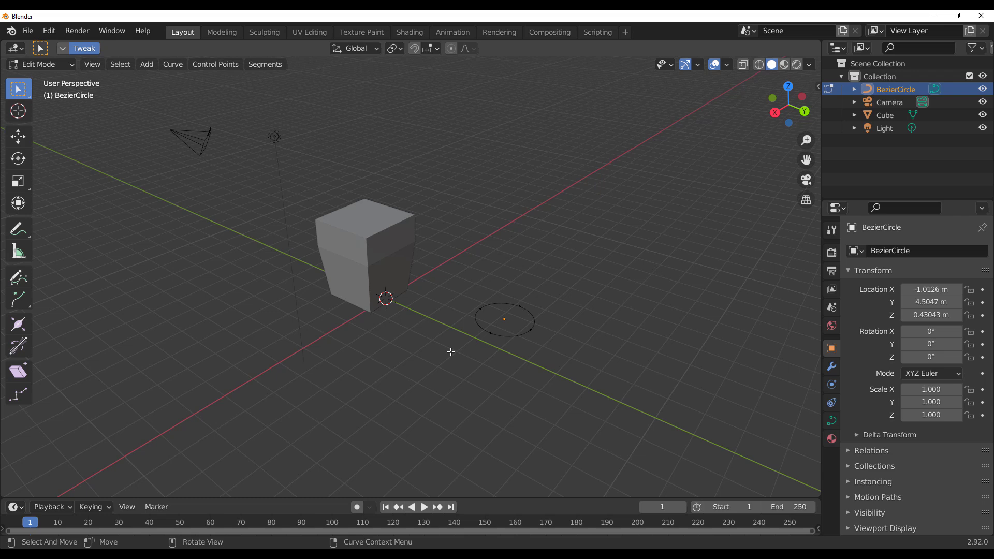
Return to Object Mode from the Bezier circle and deselect it.
{"action": "key", "text": "shift+a"}
{"action": "key", "text": "Tab"}
{"action": "middle_click_drag", "start_coordinate": [570, 318], "coordinate": [464, 421]}
{"action": "left_click", "coordinate": [444, 362]}
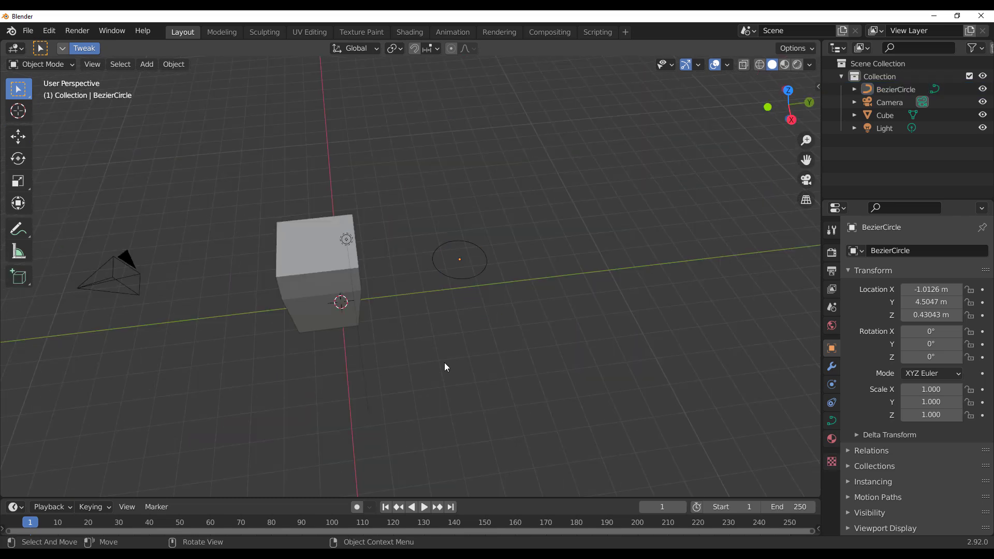
Place the 3D cursor beside the Bezier circle at about X 1.9 m, Y 4.2 m, Z -1.3 m and add a text object there.
{"action": "right_click", "coordinate": [464, 352], "text": "shift"}
{"action": "key", "text": "shift+a"}
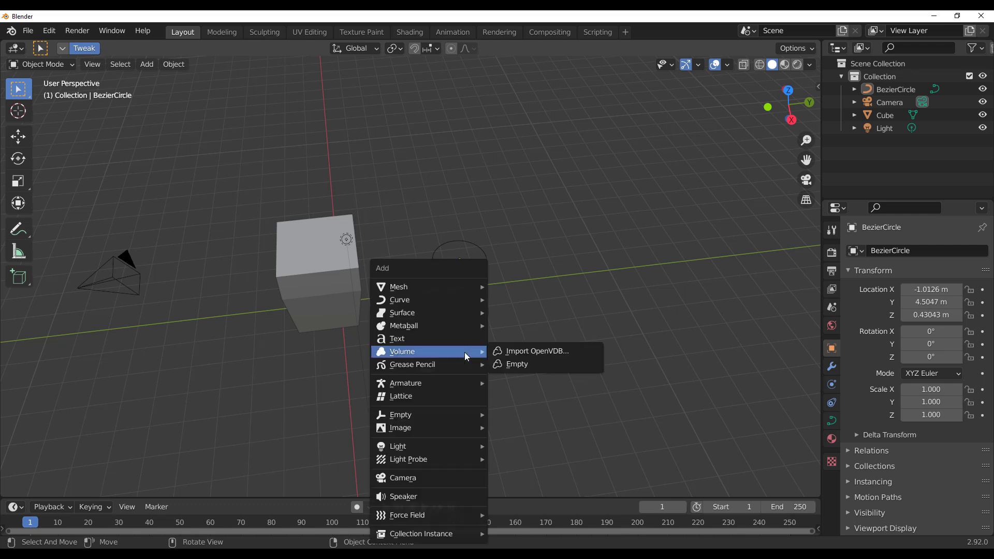
{"action": "left_click", "coordinate": [445, 340]}
{"action": "middle_click_drag", "start_coordinate": [549, 429], "coordinate": [434, 380]}
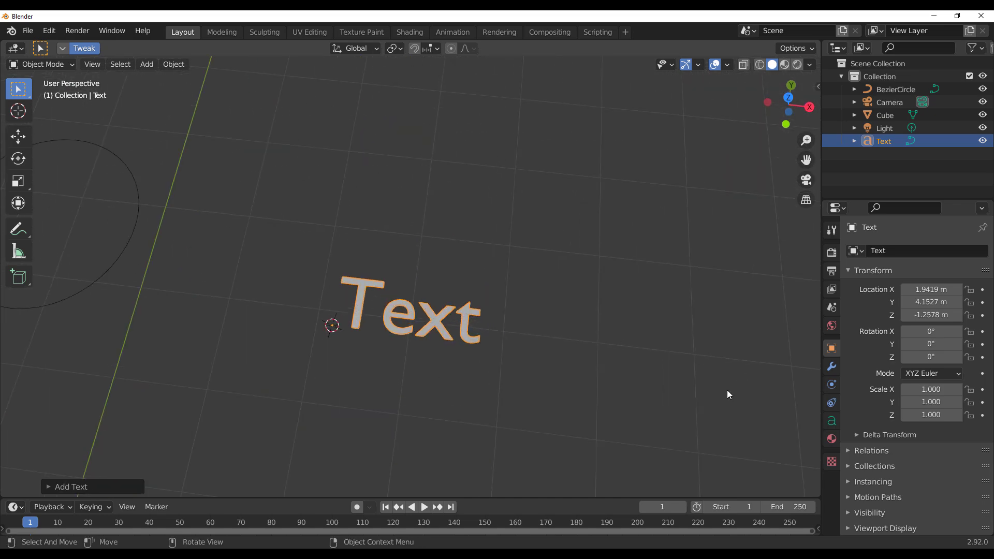
Select the text object, replace its content with "Blender" in Edit Mode and return to Object Mode.
{"action": "double_click", "coordinate": [901, 88]}
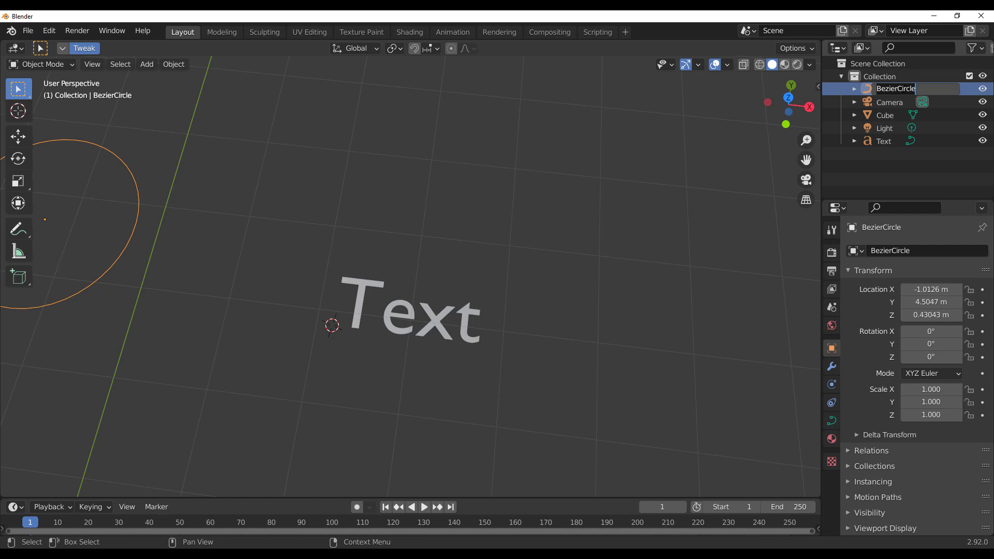
{"action": "left_click", "coordinate": [570, 317]}
{"action": "left_click", "coordinate": [451, 343]}
{"action": "scroll", "coordinate": [452, 344], "scroll_direction": "up", "scroll_amount": 1}
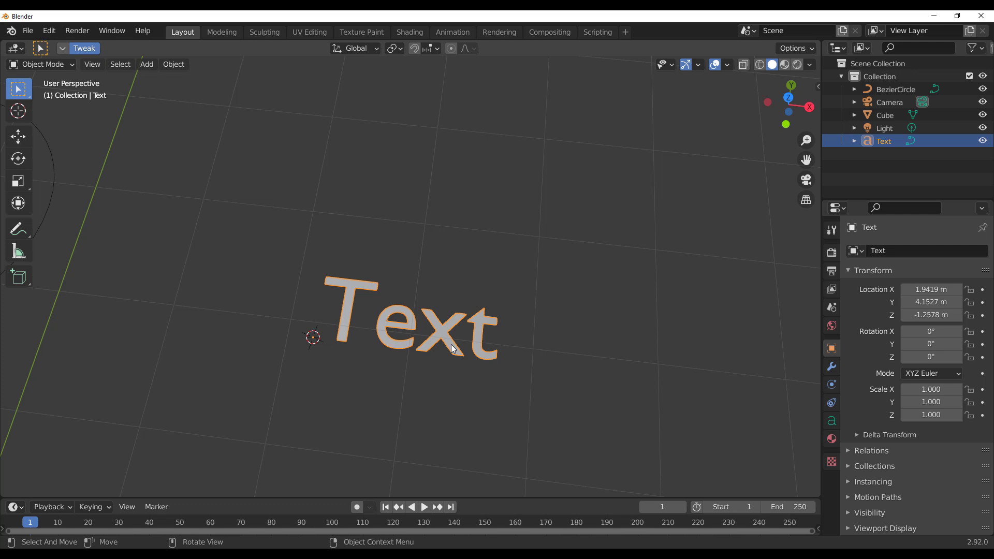
{"action": "key", "text": "Tab"}
{"action": "key", "text": "ctrl+a"}
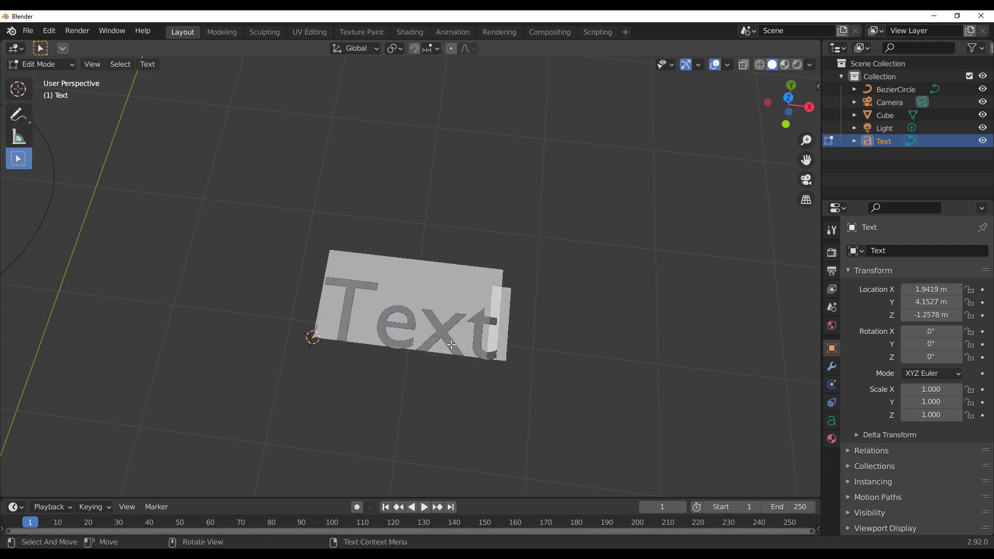
{"action": "type", "text": "Blender"}
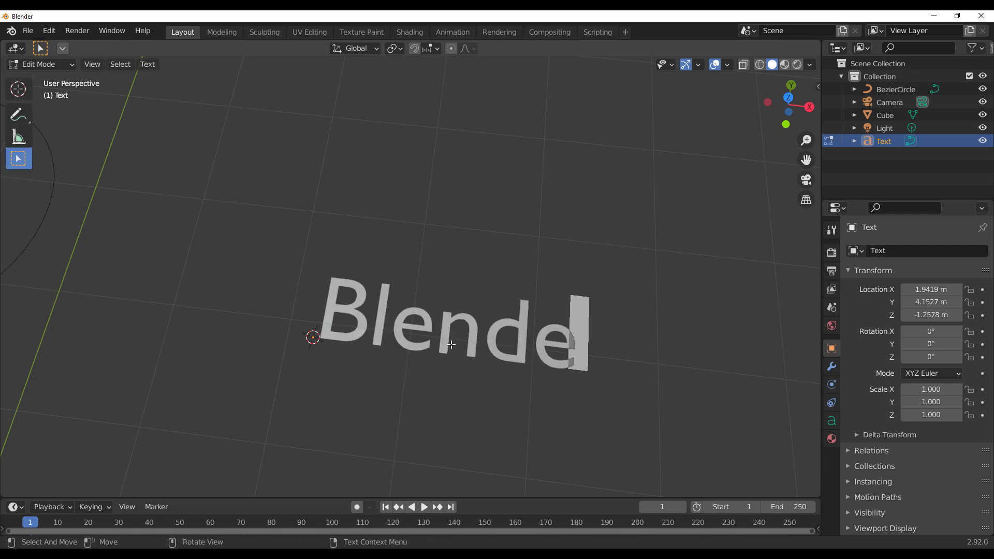
{"action": "key", "text": "Return"}
{"action": "key", "text": "BackSpace"}
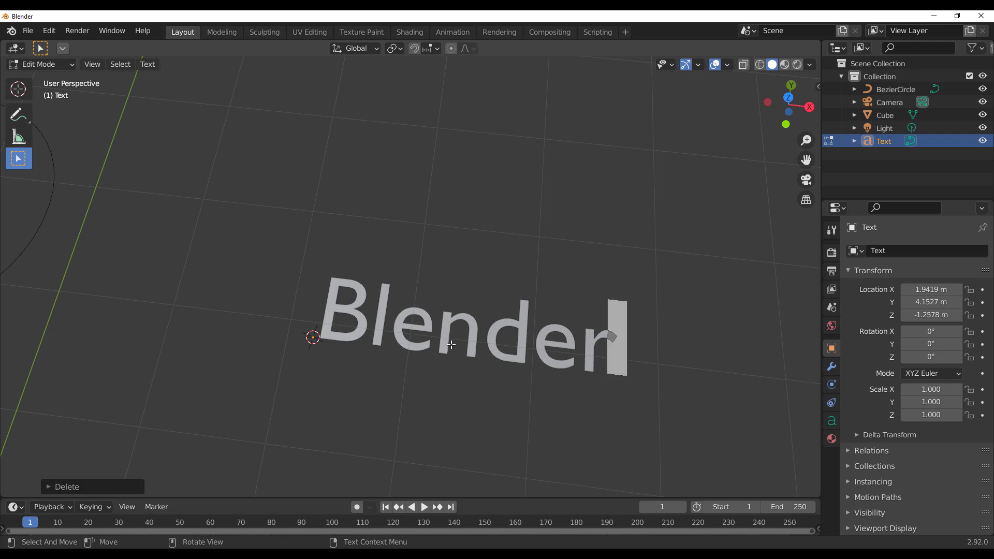
{"action": "key", "text": "Tab"}
Add a single-bone armature near the Bezier circle at about X 0.6 m, Y 6.5 m, Z -0.2 m.
{"action": "middle_click_drag", "start_coordinate": [605, 300], "coordinate": [424, 282]}
{"action": "key", "text": "shift+a"}
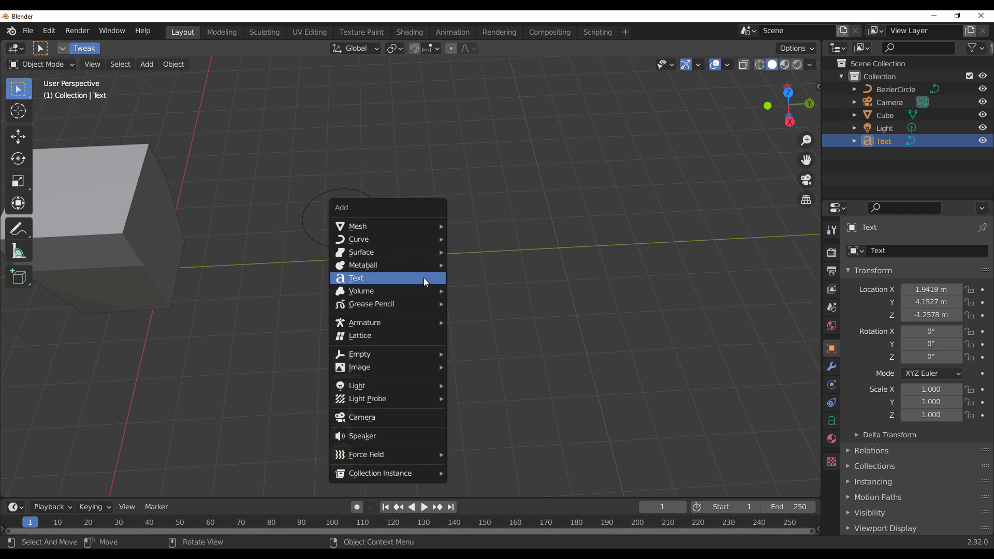
{"action": "mouse_move", "coordinate": [394, 325]}
{"action": "left_click", "coordinate": [476, 322]}
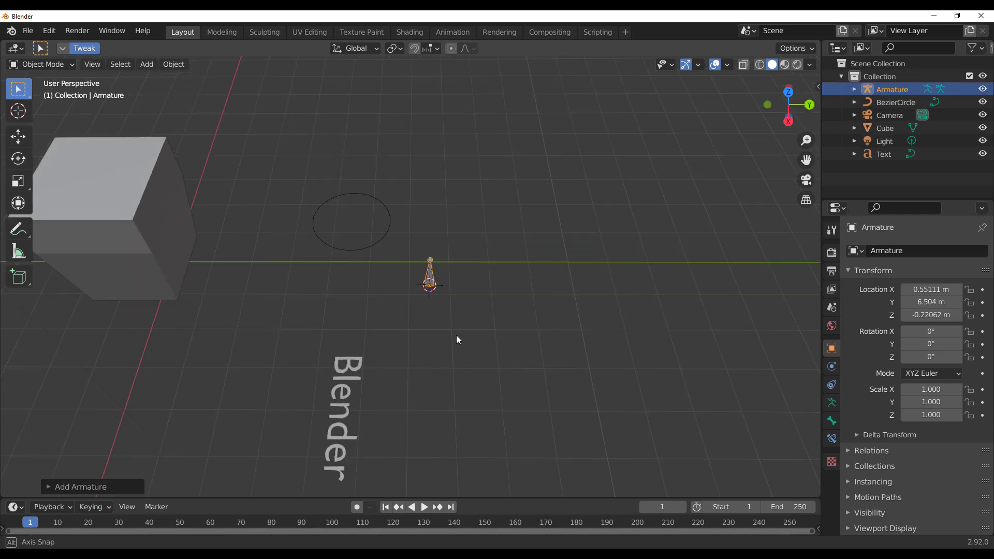
{"action": "middle_click_drag", "start_coordinate": [457, 340], "coordinate": [361, 361]}
Enter Edit Mode on the armature and extrude four connected bones from the bone's tip, rising away from the Bezier circle.
{"action": "key", "text": "Tab"}
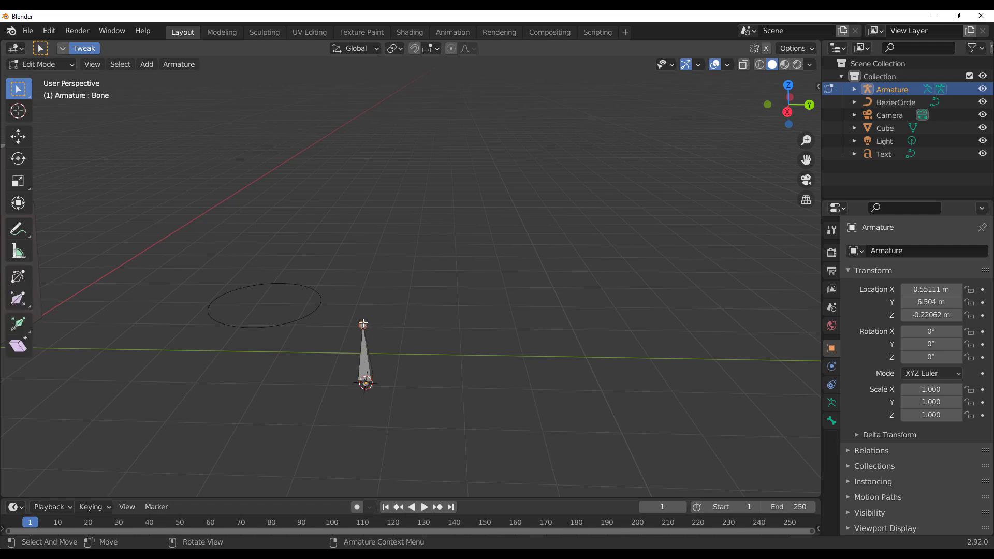
{"action": "key", "text": "e"}
{"action": "left_click", "coordinate": [408, 284]}
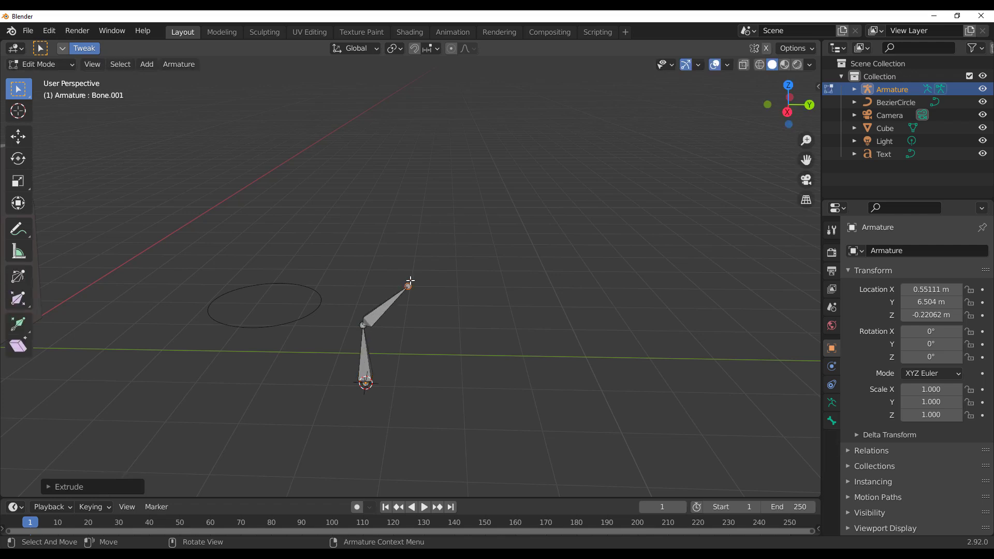
{"action": "key", "text": "e"}
{"action": "left_click", "coordinate": [446, 225]}
{"action": "key", "text": "e"}
{"action": "left_click", "coordinate": [595, 173]}
{"action": "key", "text": "e"}
{"action": "left_click", "coordinate": [632, 104]}
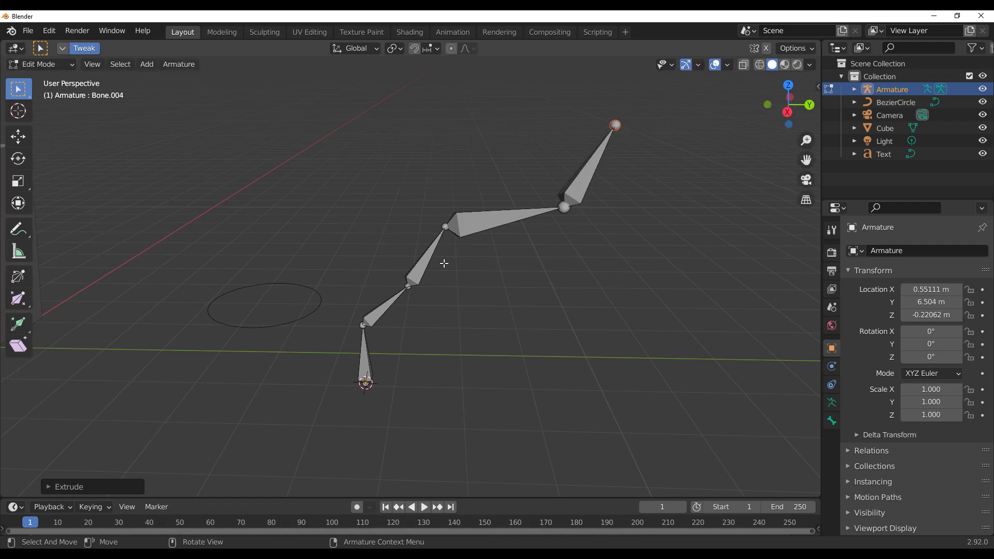
Select the third bone of the chain and move it slightly toward the Bezier circle.
{"action": "left_click", "coordinate": [409, 287]}
{"action": "mouse_move", "coordinate": [408, 287]}
{"action": "left_mouse_down"}
{"action": "mouse_move", "coordinate": [399, 288]}
{"action": "mouse_move", "coordinate": [414, 303]}
{"action": "mouse_move", "coordinate": [393, 273]}
{"action": "mouse_move", "coordinate": [395, 287]}
{"action": "left_mouse_up"}
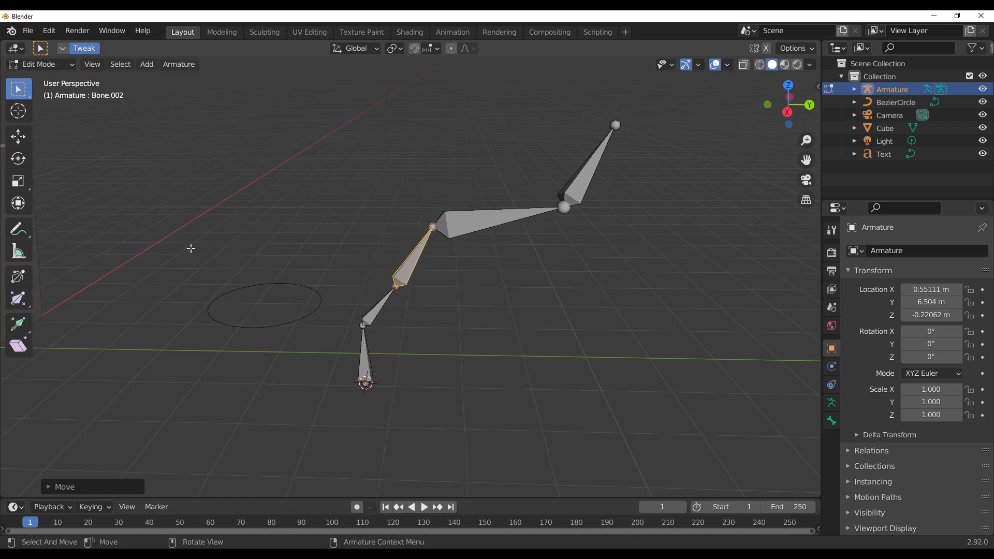
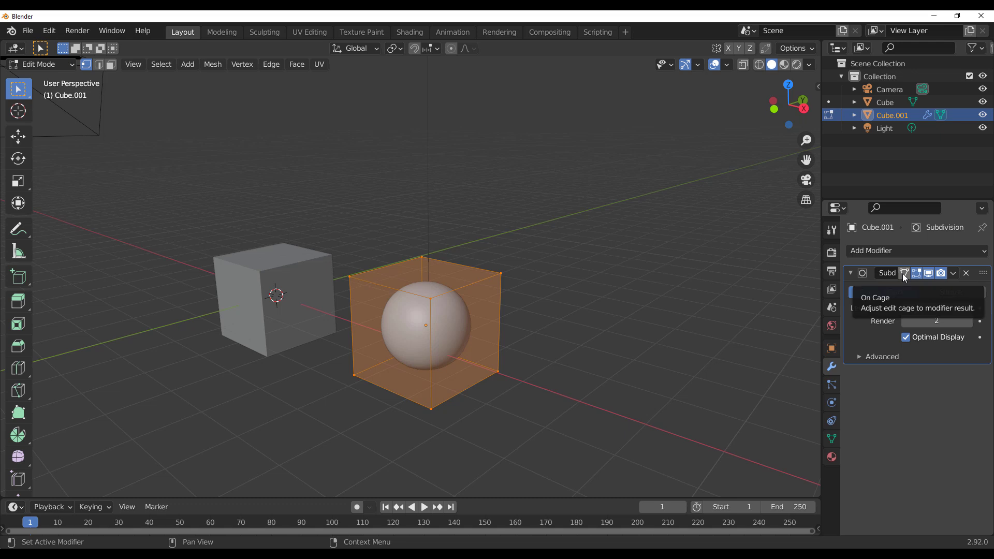
Turn the Subdivision modifier's On Cage option on and back off to compare the edit cage around the sphere.
{"action": "left_click", "coordinate": [903, 273]}
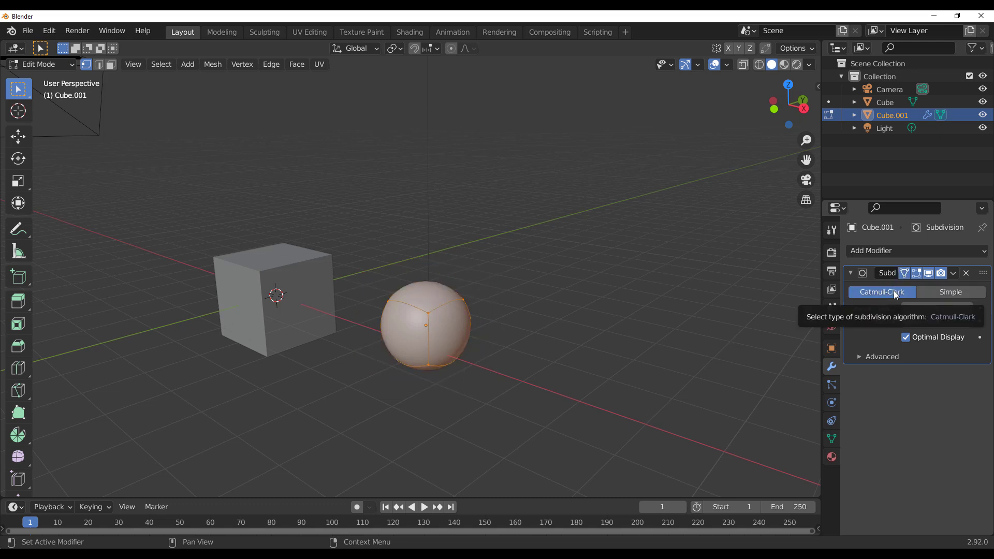
{"action": "scroll", "coordinate": [434, 332], "scroll_direction": "up", "scroll_amount": 5}
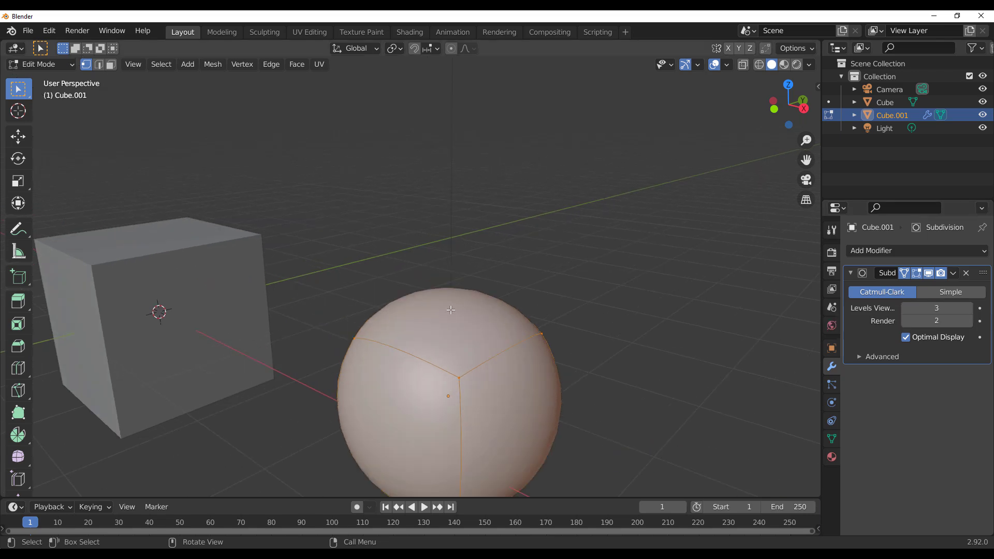
{"action": "left_click", "coordinate": [903, 273]}
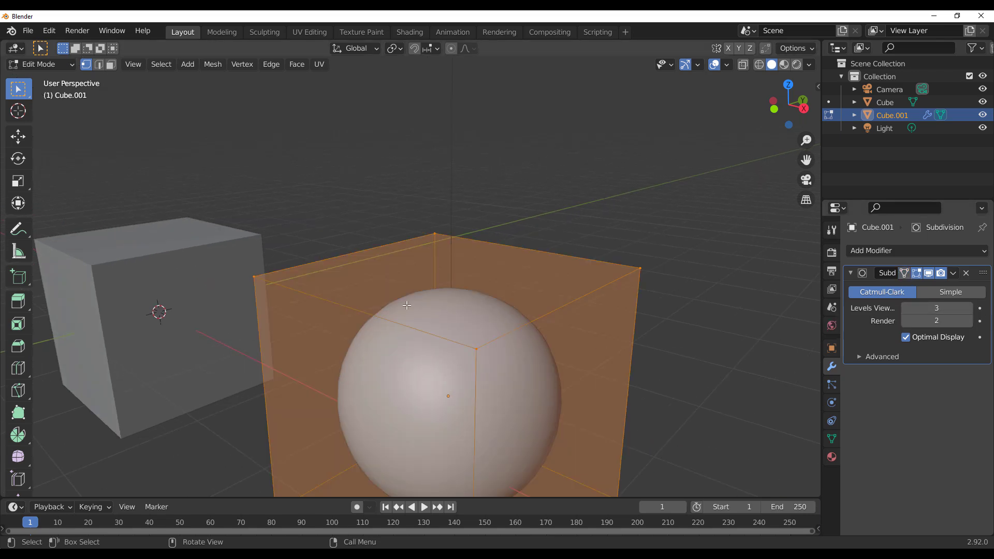
{"action": "scroll", "coordinate": [407, 305], "scroll_direction": "down", "scroll_amount": 5}
{"action": "mouse_move", "coordinate": [401, 286]}
{"action": "middle_mouse_down"}
{"action": "mouse_move", "coordinate": [429, 304]}
{"action": "mouse_move", "coordinate": [391, 301]}
{"action": "middle_mouse_up"}
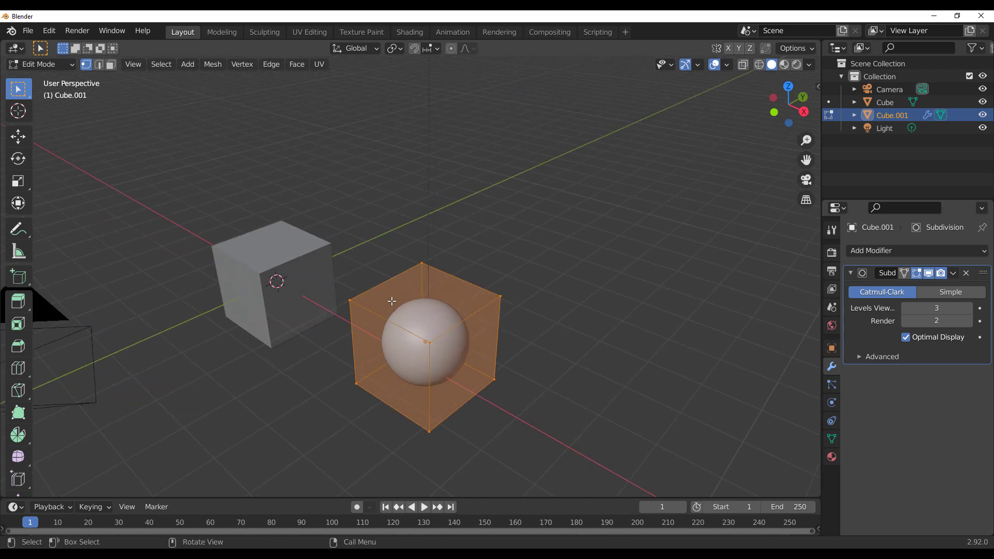
Select the subdivided sphere in Object Mode and enter Edit Mode on it.
{"action": "scroll", "coordinate": [408, 315], "scroll_direction": "up", "scroll_amount": 4}
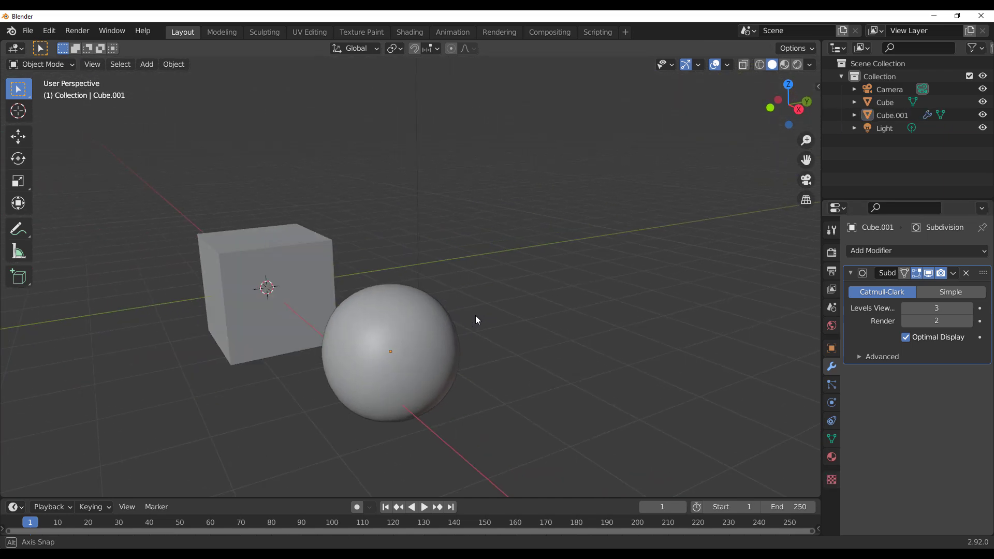
{"action": "middle_click_drag", "start_coordinate": [397, 332], "coordinate": [278, 312]}
{"action": "left_click_drag", "start_coordinate": [32, 95], "coordinate": [83, 197]}
{"action": "left_click", "coordinate": [399, 334]}
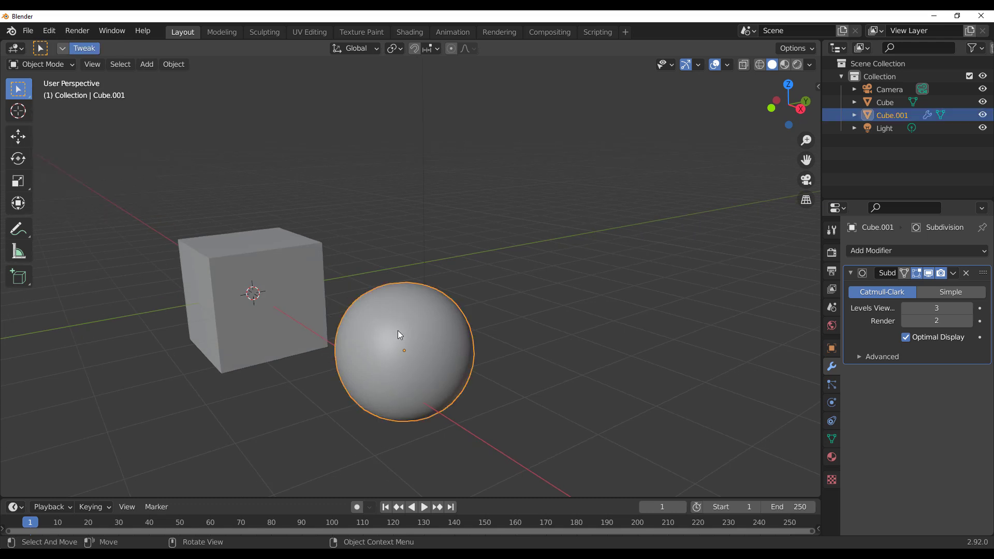
{"action": "key", "text": "Tab"}
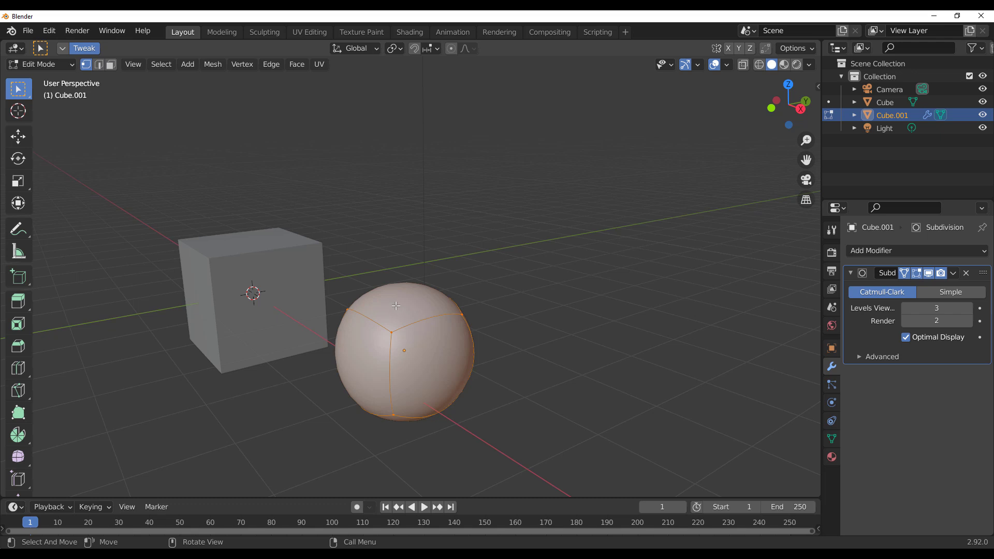
{"action": "middle_click_drag", "start_coordinate": [395, 302], "coordinate": [446, 329]}
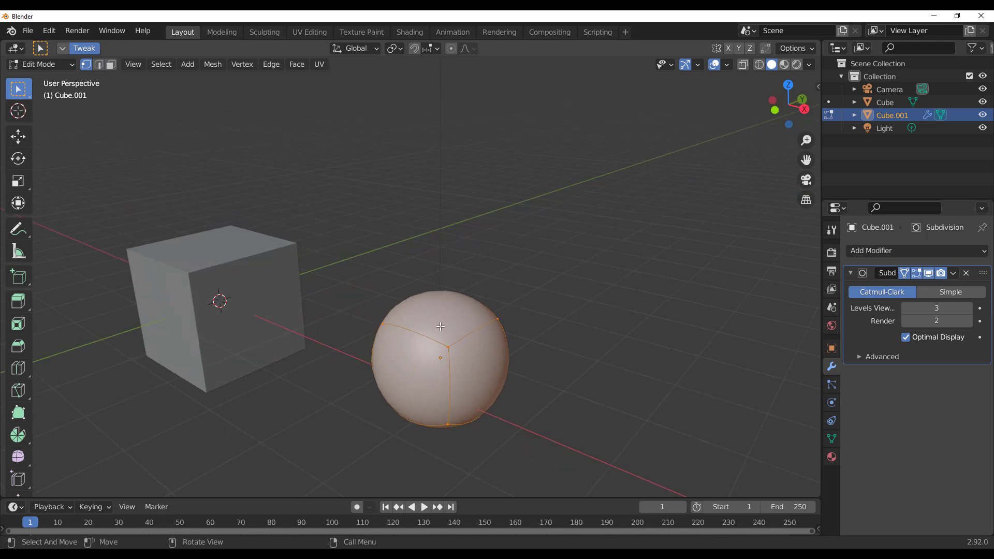
In face select mode, extrude the sphere's top face upward in stages, the second by about 0.75 m, and return to Object Mode.
{"action": "key", "text": "2"}
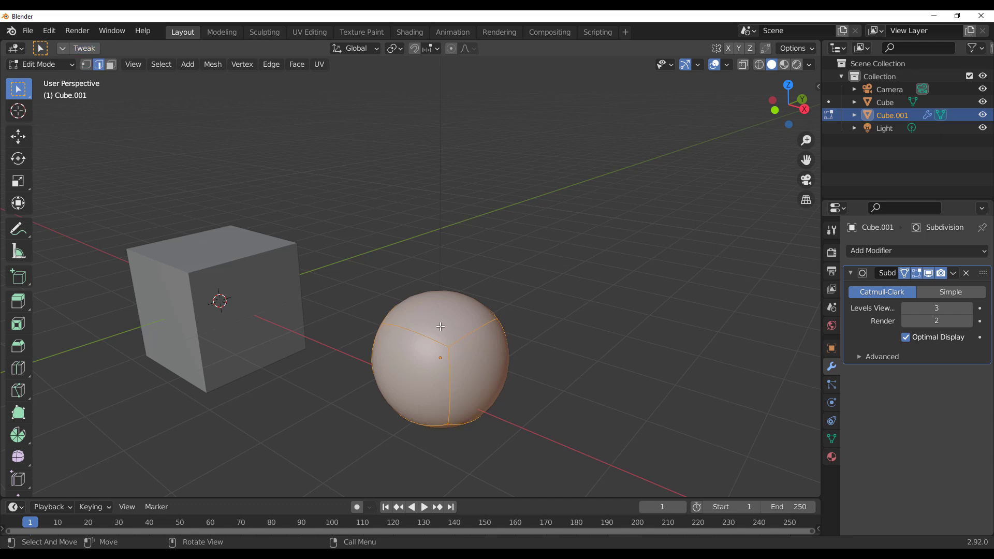
{"action": "key", "text": "3"}
{"action": "left_click", "coordinate": [452, 321]}
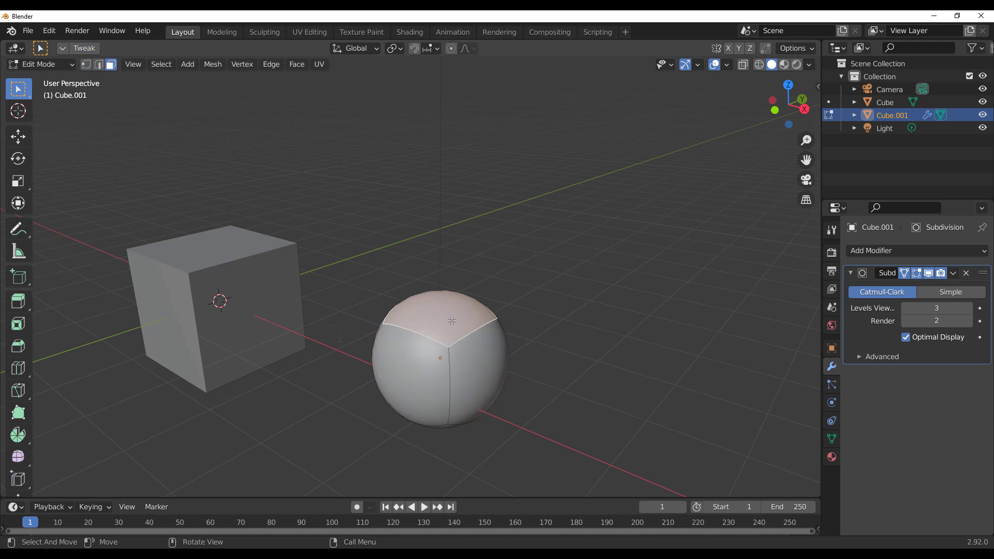
{"action": "key", "text": "e"}
{"action": "left_click", "coordinate": [452, 238]}
{"action": "key", "text": "e"}
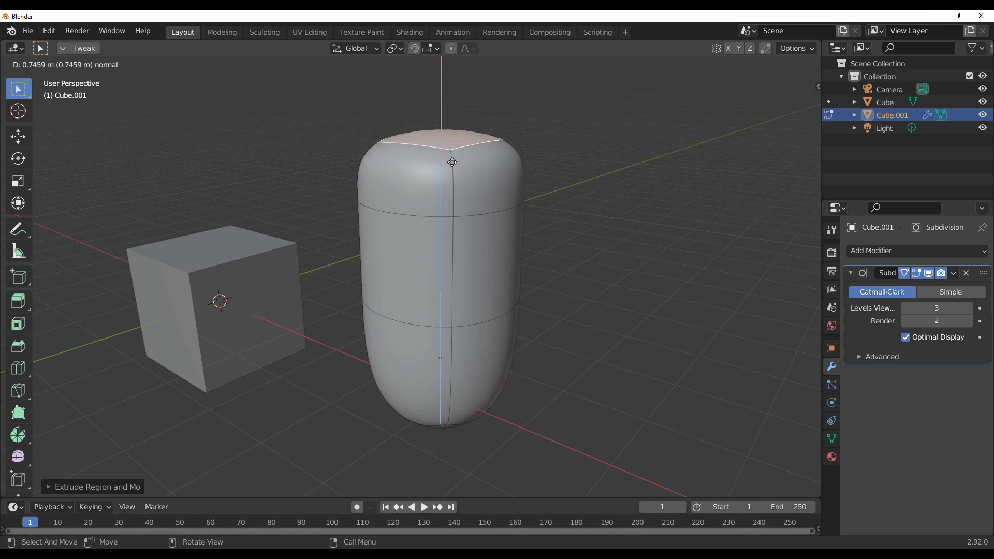
{"action": "left_click", "coordinate": [451, 162]}
{"action": "left_click", "coordinate": [452, 162]}
{"action": "scroll", "coordinate": [482, 222], "scroll_direction": "down", "scroll_amount": 7}
{"action": "middle_click_drag", "start_coordinate": [481, 222], "coordinate": [525, 326]}
{"action": "scroll", "coordinate": [482, 289], "scroll_direction": "up", "scroll_amount": 4}
{"action": "middle_click_drag", "start_coordinate": [482, 288], "coordinate": [452, 235]}
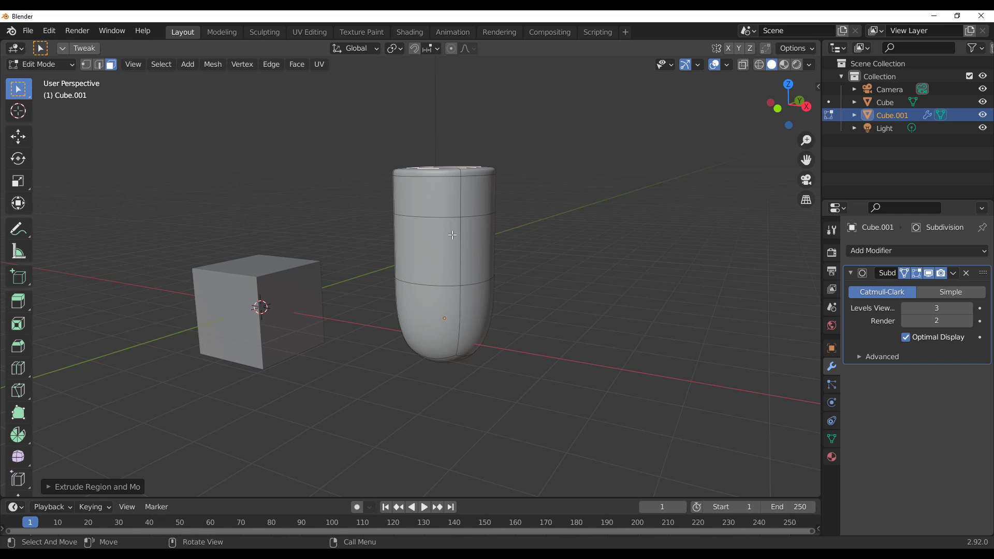
{"action": "middle_click_drag", "start_coordinate": [474, 231], "coordinate": [477, 235]}
{"action": "key", "text": "Tab"}
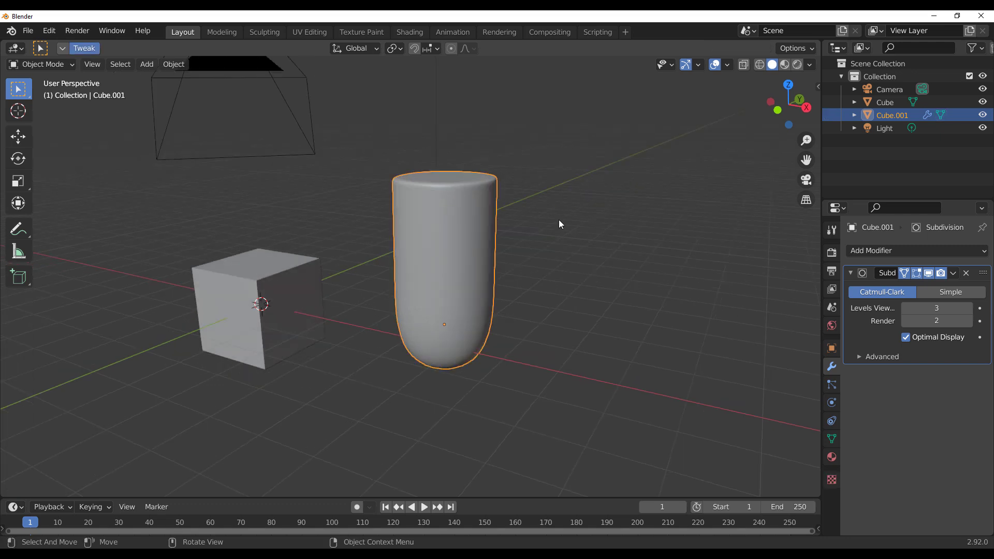
Select the original cube at the world origin and enter Edit Mode on it.
{"action": "scroll", "coordinate": [466, 274], "scroll_direction": "down", "scroll_amount": 3}
{"action": "scroll", "coordinate": [373, 315], "scroll_direction": "up", "scroll_amount": 5}
{"action": "middle_click_drag", "start_coordinate": [275, 324], "coordinate": [324, 325]}
{"action": "middle_click_drag", "start_coordinate": [405, 344], "coordinate": [462, 325], "text": "shift"}
{"action": "scroll", "coordinate": [420, 322], "scroll_direction": "up", "scroll_amount": 2}
{"action": "scroll", "coordinate": [519, 333], "scroll_direction": "down", "scroll_amount": 3}
{"action": "scroll", "coordinate": [541, 349], "scroll_direction": "up", "scroll_amount": 2}
{"action": "scroll", "coordinate": [480, 333], "scroll_direction": "up", "scroll_amount": 1}
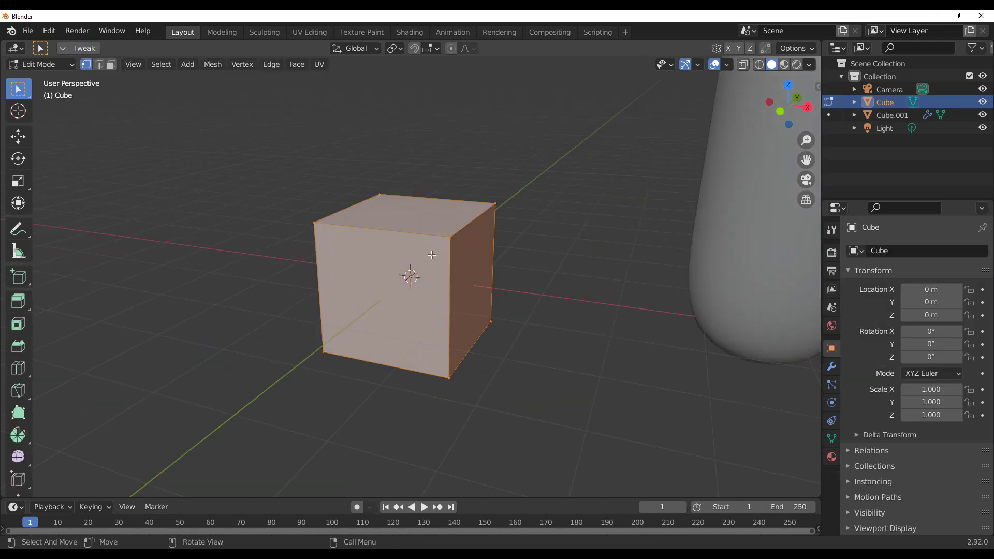
Subdivide the whole cube mesh three times, giving an 8 by 8 grid on each side.
{"action": "middle_click_drag", "start_coordinate": [431, 255], "coordinate": [462, 263]}
{"action": "right_click", "coordinate": [388, 99]}
{"action": "left_click", "coordinate": [387, 100]}
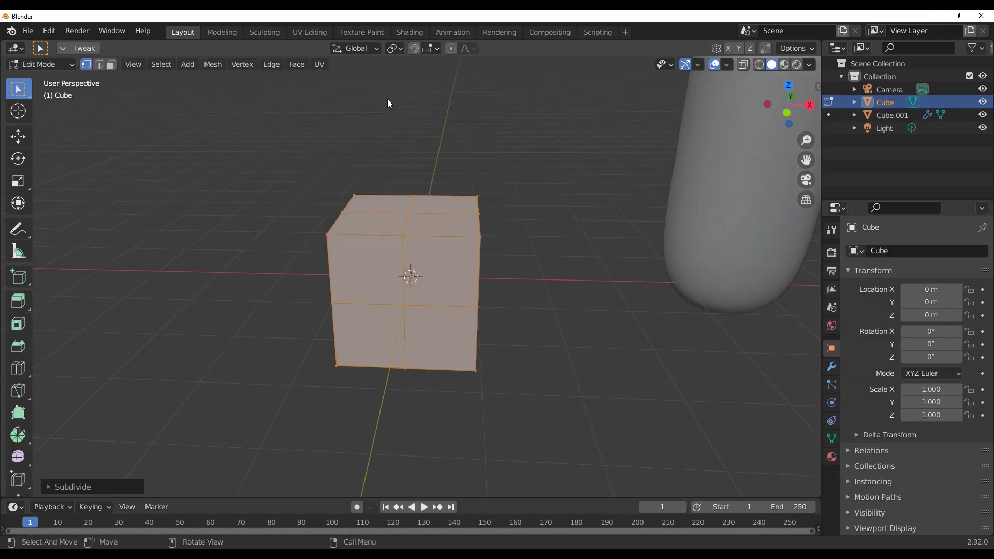
{"action": "right_click", "coordinate": [387, 99]}
{"action": "left_click", "coordinate": [386, 101]}
{"action": "scroll", "coordinate": [480, 205], "scroll_direction": "up", "scroll_amount": 3}
{"action": "middle_click_drag", "start_coordinate": [386, 101], "coordinate": [453, 225]}
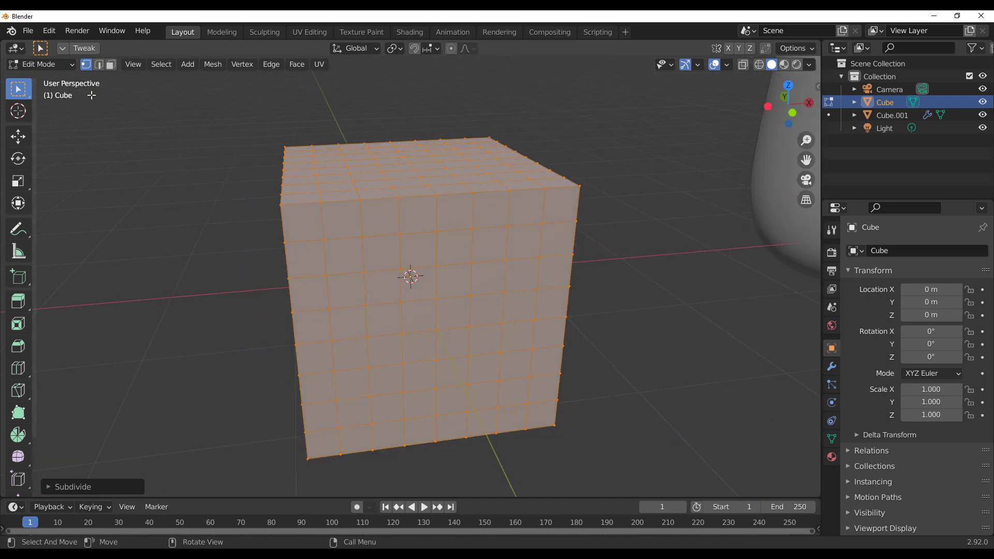
Switch the cube to edge select and on to face select mode, and deselect all its faces.
{"action": "left_click", "coordinate": [99, 64]}
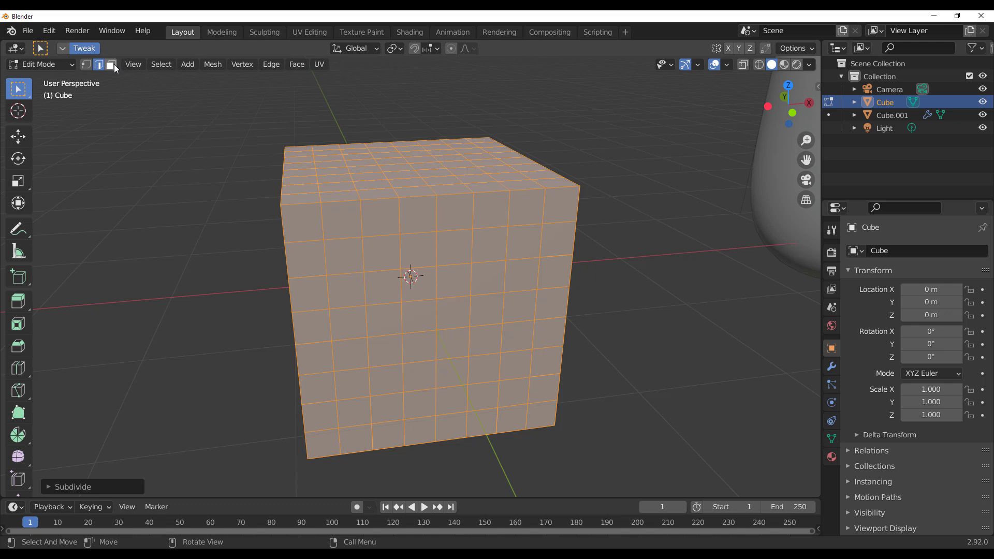
{"action": "left_click", "coordinate": [110, 64]}
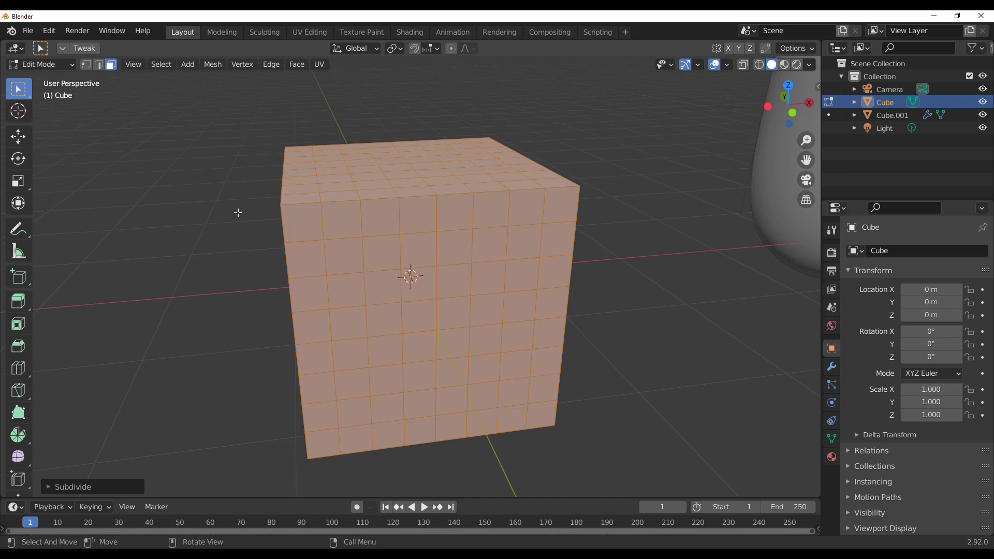
{"action": "key", "text": "alt+a"}
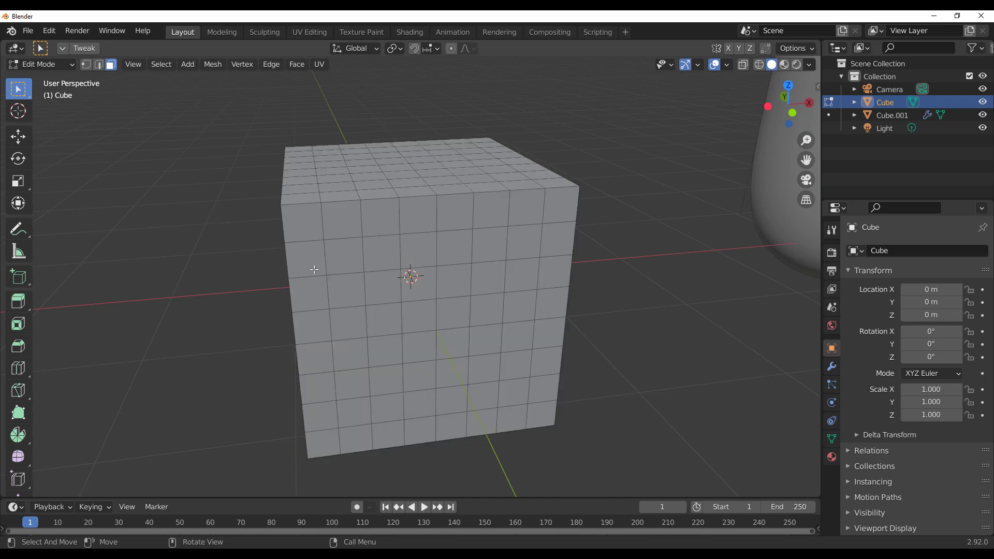
{"action": "middle_click_drag", "start_coordinate": [352, 249], "coordinate": [334, 222]}
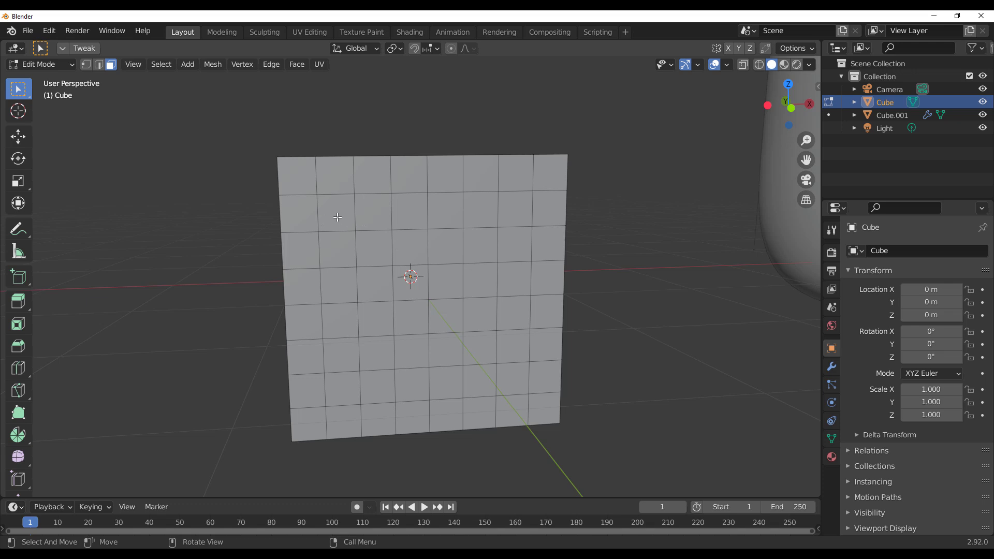
Circle-select a square ring of faces on the cube's front side, one face in from the border.
{"action": "key", "text": "c"}
{"action": "mouse_move", "coordinate": [336, 212]}
{"action": "left_mouse_down"}
{"action": "mouse_move", "coordinate": [510, 208]}
{"action": "mouse_move", "coordinate": [515, 369]}
{"action": "mouse_move", "coordinate": [365, 381]}
{"action": "mouse_move", "coordinate": [339, 355]}
{"action": "mouse_move", "coordinate": [336, 248]}
{"action": "left_mouse_up"}
{"action": "key", "text": "Escape"}
{"action": "mouse_move", "coordinate": [345, 261]}
{"action": "middle_mouse_down"}
{"action": "mouse_move", "coordinate": [430, 315]}
{"action": "mouse_move", "coordinate": [428, 300]}
{"action": "middle_mouse_up"}
{"action": "scroll", "coordinate": [428, 300], "scroll_direction": "down", "scroll_amount": 3}
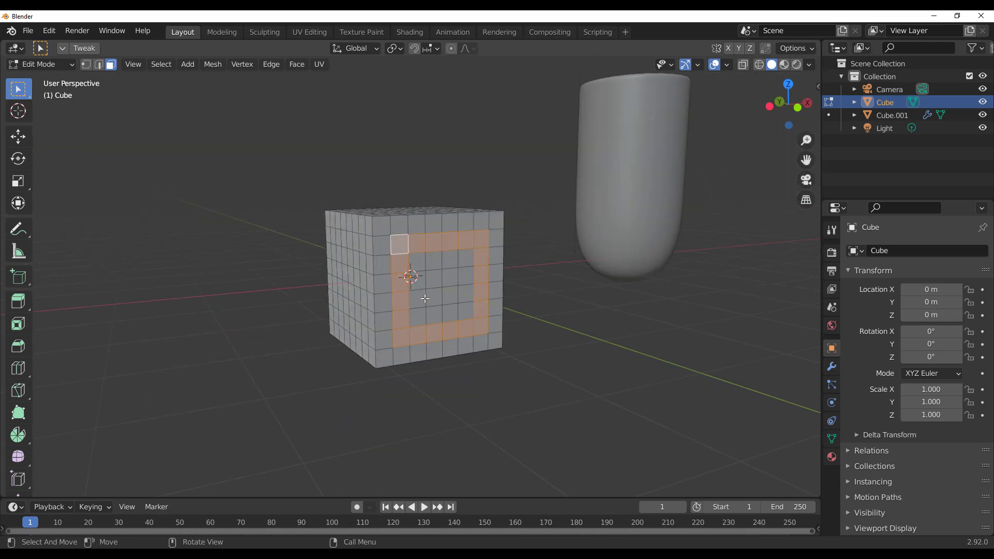
Extrude the selected face ring outward, bevel its edges slightly, and return to Object Mode.
{"action": "key", "text": "e"}
{"action": "left_click", "coordinate": [510, 330]}
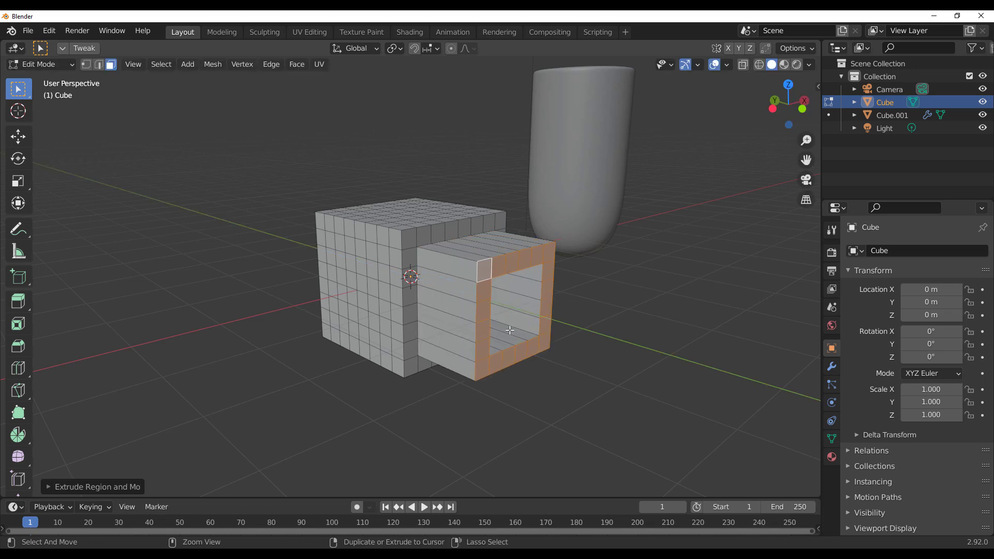
{"action": "key", "text": "ctrl+b"}
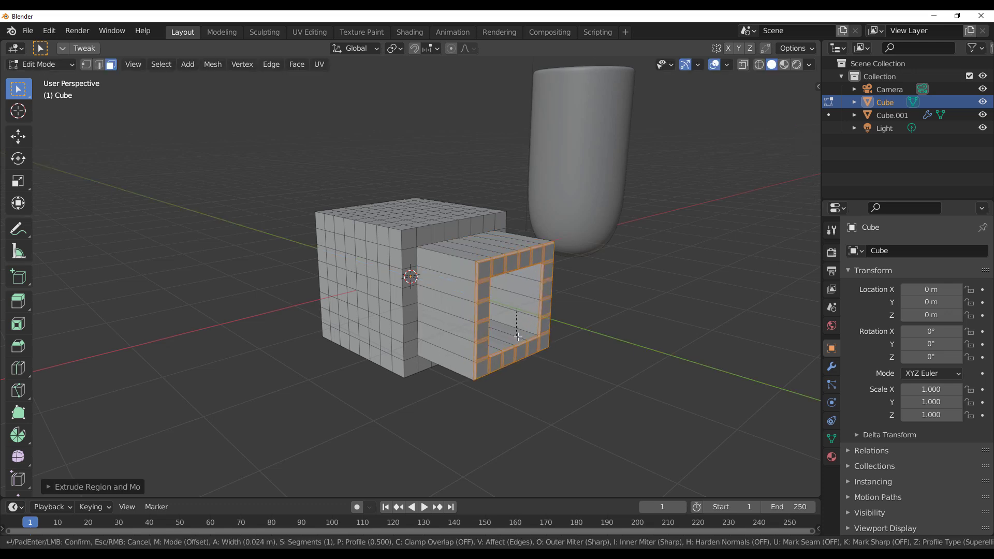
{"action": "scroll", "coordinate": [518, 336], "scroll_direction": "up", "scroll_amount": 1}
{"action": "left_click", "coordinate": [518, 336]}
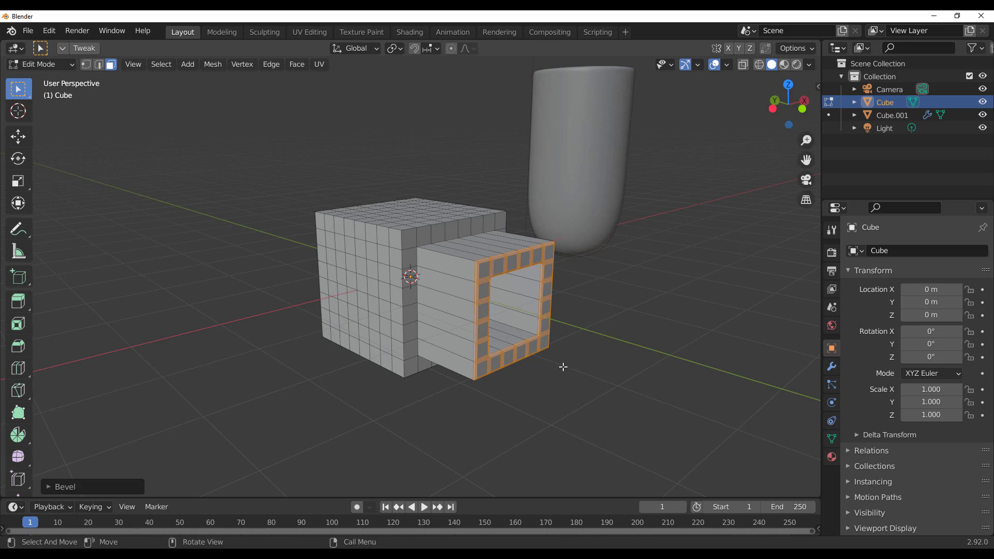
{"action": "key", "text": "Tab"}
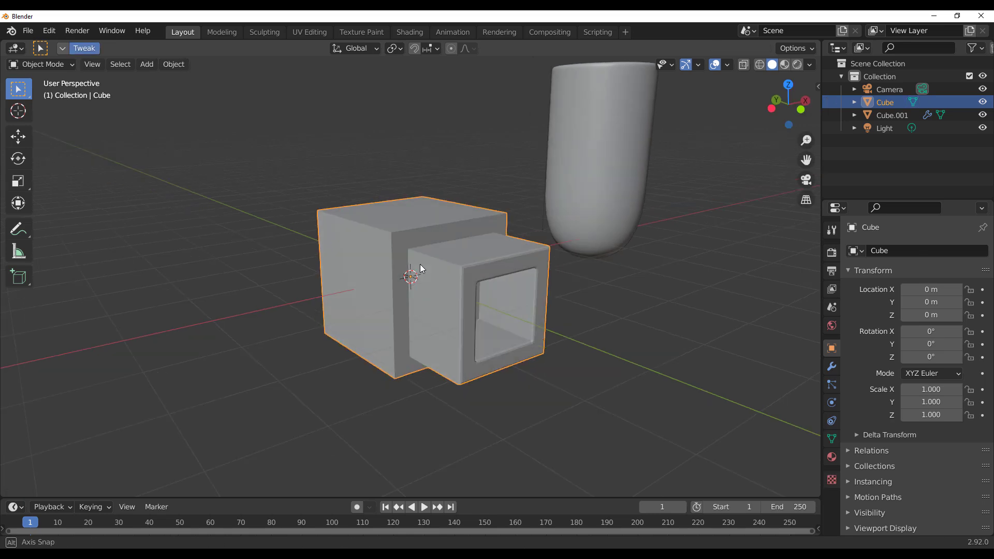
Enter Edit Mode on the cube again and switch to edge select mode.
{"action": "scroll", "coordinate": [420, 264], "scroll_direction": "up", "scroll_amount": 5}
{"action": "middle_click_drag", "start_coordinate": [434, 257], "coordinate": [447, 312]}
{"action": "scroll", "coordinate": [499, 266], "scroll_direction": "down", "scroll_amount": 2}
{"action": "middle_click_drag", "start_coordinate": [447, 313], "coordinate": [390, 275]}
{"action": "scroll", "coordinate": [414, 312], "scroll_direction": "up", "scroll_amount": 2}
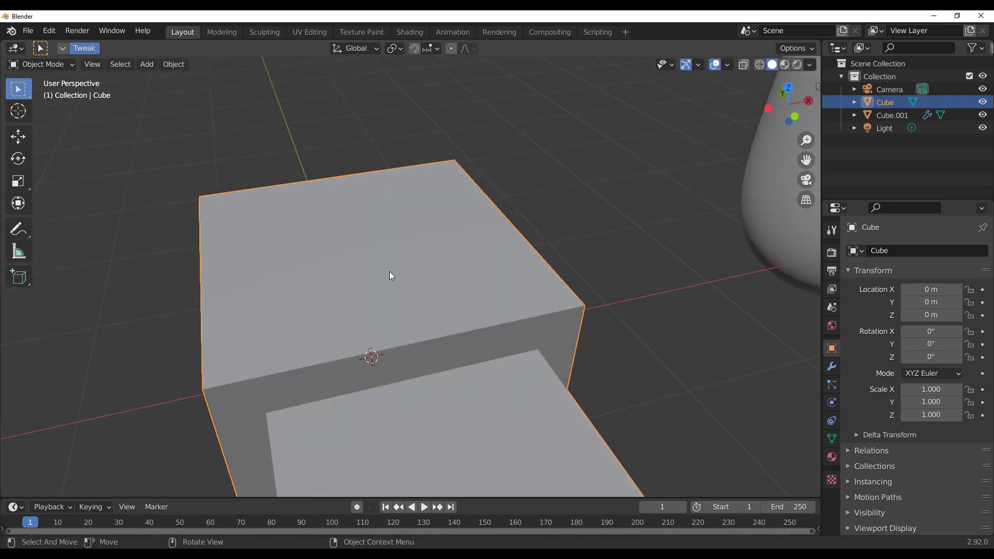
{"action": "key", "text": "Tab"}
{"action": "key", "text": "2"}
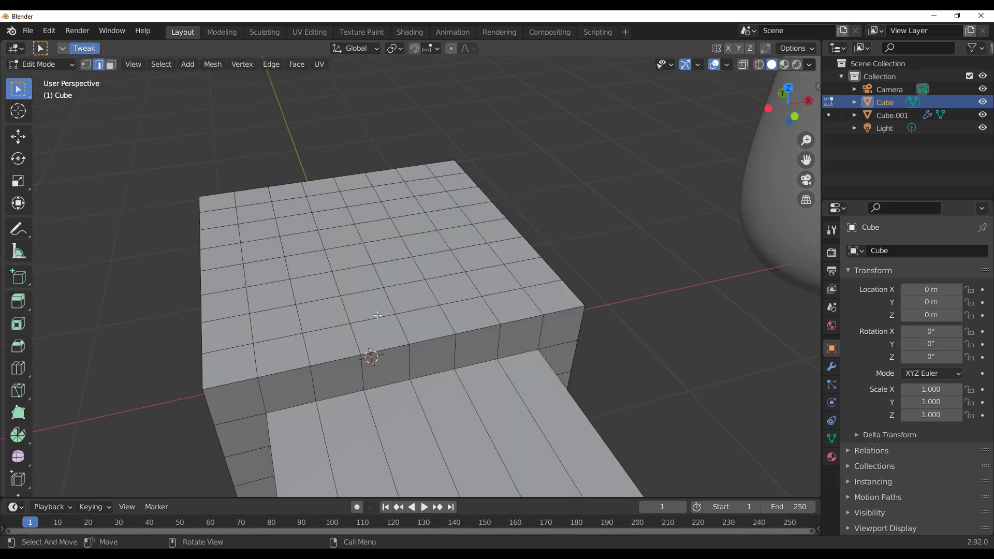
Try moving one border edge of the cube's top side slightly inward, and undo the move.
{"action": "scroll", "coordinate": [362, 305], "scroll_direction": "up", "scroll_amount": 2}
{"action": "middle_click_drag", "start_coordinate": [362, 305], "coordinate": [518, 244]}
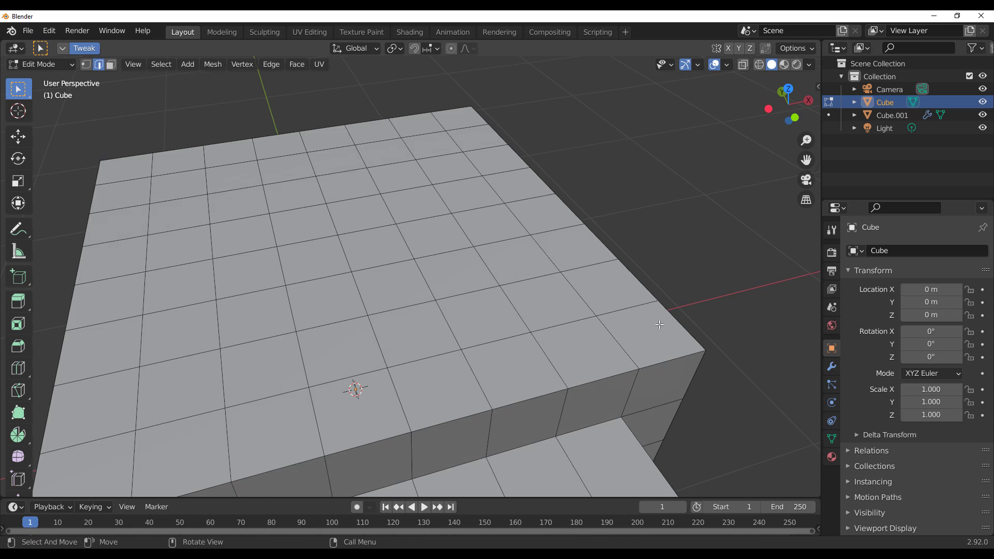
{"action": "left_click_drag", "start_coordinate": [631, 275], "coordinate": [625, 279]}
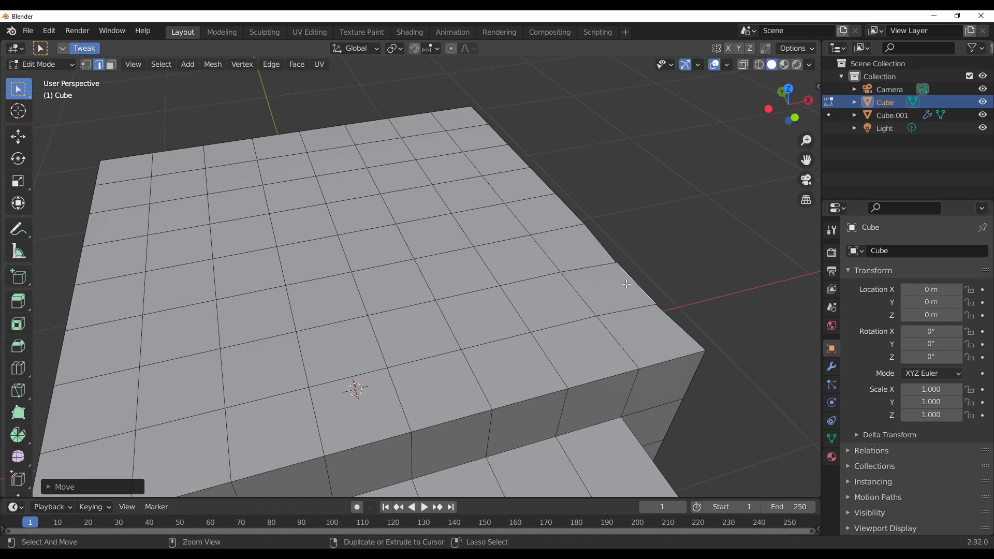
{"action": "key", "text": "ctrl+z"}
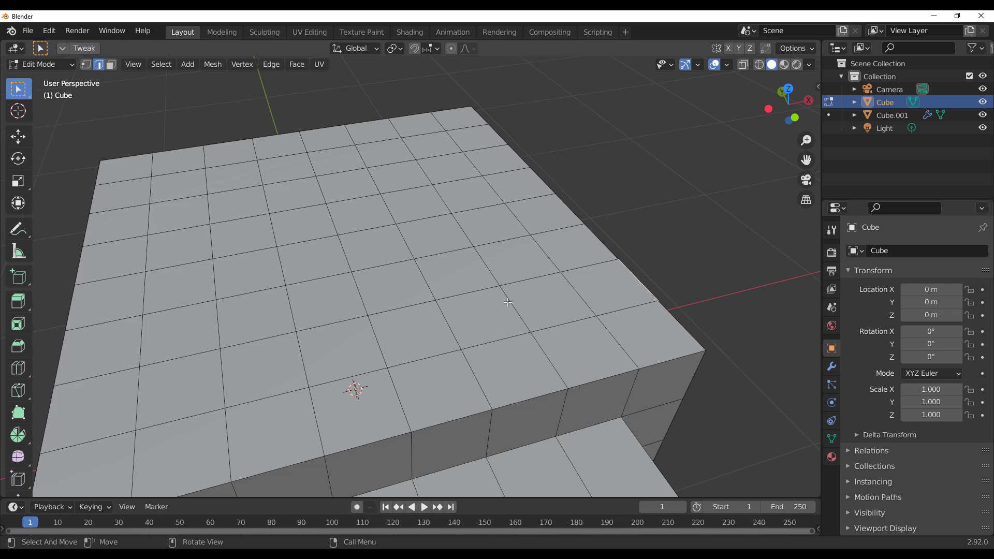
Circle-select a broad patch of edges on the cube's top side, and replace that selection with a single border edge.
{"action": "key", "text": "c"}
{"action": "mouse_move", "coordinate": [430, 191]}
{"action": "left_mouse_down"}
{"action": "mouse_move", "coordinate": [353, 165]}
{"action": "mouse_move", "coordinate": [184, 196]}
{"action": "mouse_move", "coordinate": [230, 308]}
{"action": "mouse_move", "coordinate": [456, 259]}
{"action": "mouse_move", "coordinate": [179, 259]}
{"action": "mouse_move", "coordinate": [321, 269]}
{"action": "mouse_move", "coordinate": [241, 255]}
{"action": "mouse_move", "coordinate": [439, 251]}
{"action": "mouse_move", "coordinate": [413, 175]}
{"action": "mouse_move", "coordinate": [201, 238]}
{"action": "left_mouse_up"}
{"action": "mouse_move", "coordinate": [184, 324]}
{"action": "left_mouse_down"}
{"action": "mouse_move", "coordinate": [301, 350]}
{"action": "mouse_move", "coordinate": [191, 281]}
{"action": "left_mouse_up"}
{"action": "key", "text": "Escape"}
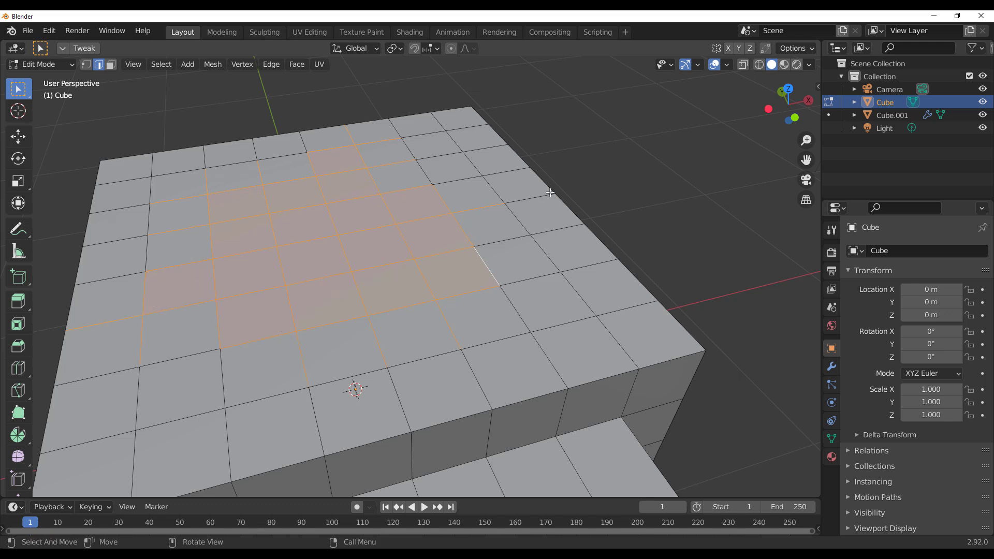
{"action": "left_click", "coordinate": [624, 200]}
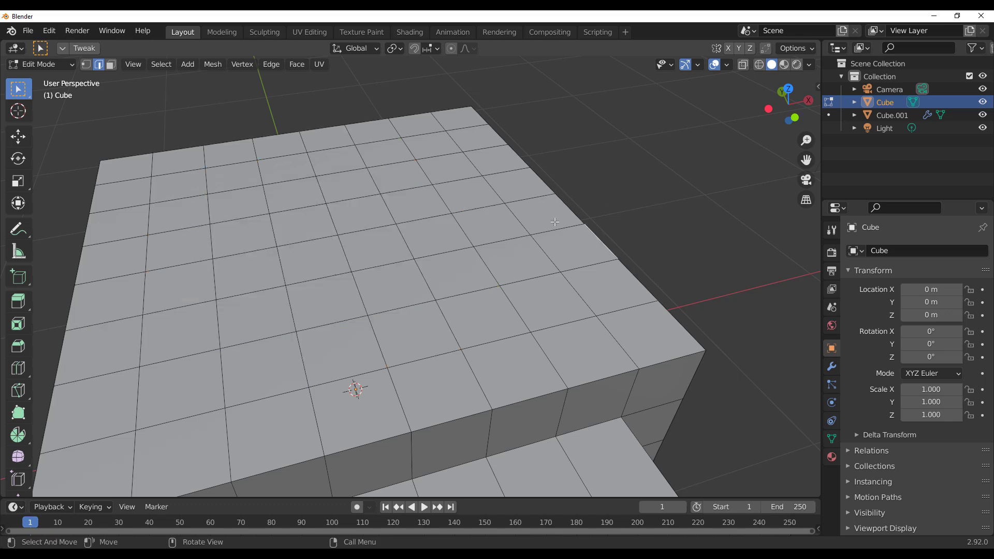
Select one edge in the middle of the cube's top side and switch to vertex select mode.
{"action": "scroll", "coordinate": [551, 220], "scroll_direction": "down", "scroll_amount": 4}
{"action": "mouse_move", "coordinate": [459, 271]}
{"action": "middle_mouse_down"}
{"action": "mouse_move", "coordinate": [487, 229]}
{"action": "mouse_move", "coordinate": [444, 260]}
{"action": "middle_mouse_up"}
{"action": "scroll", "coordinate": [486, 228], "scroll_direction": "up", "scroll_amount": 3}
{"action": "left_click_drag", "start_coordinate": [89, 41], "coordinate": [89, 42]}
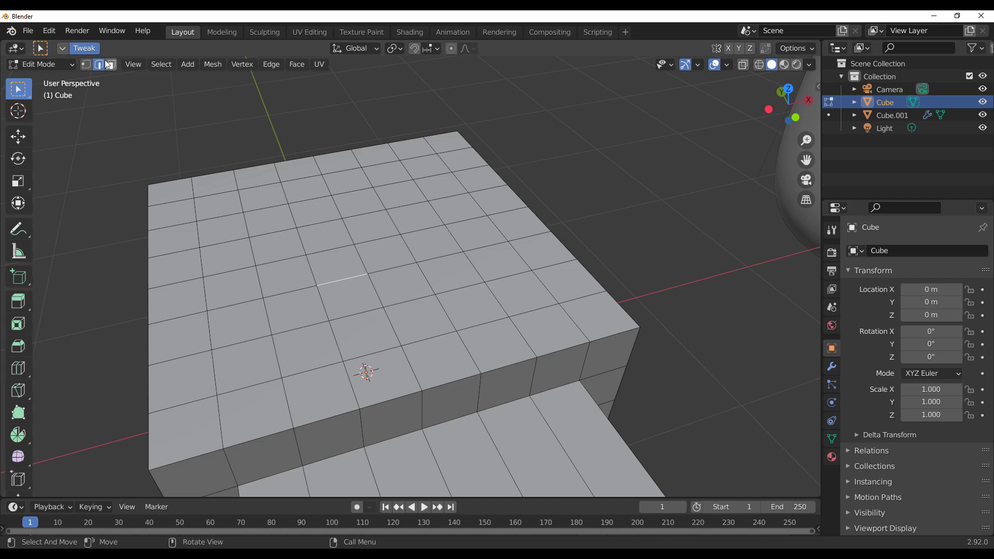
{"action": "left_click", "coordinate": [86, 64]}
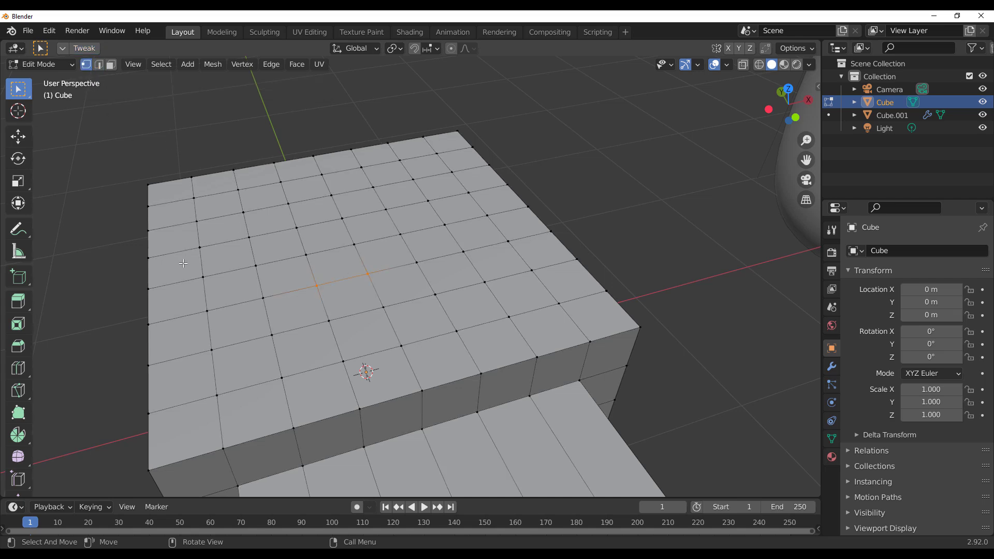
{"action": "middle_click_drag", "start_coordinate": [248, 238], "coordinate": [293, 255]}
{"action": "middle_click_drag", "start_coordinate": [248, 195], "coordinate": [215, 185]}
{"action": "scroll", "coordinate": [215, 184], "scroll_direction": "down", "scroll_amount": 4}
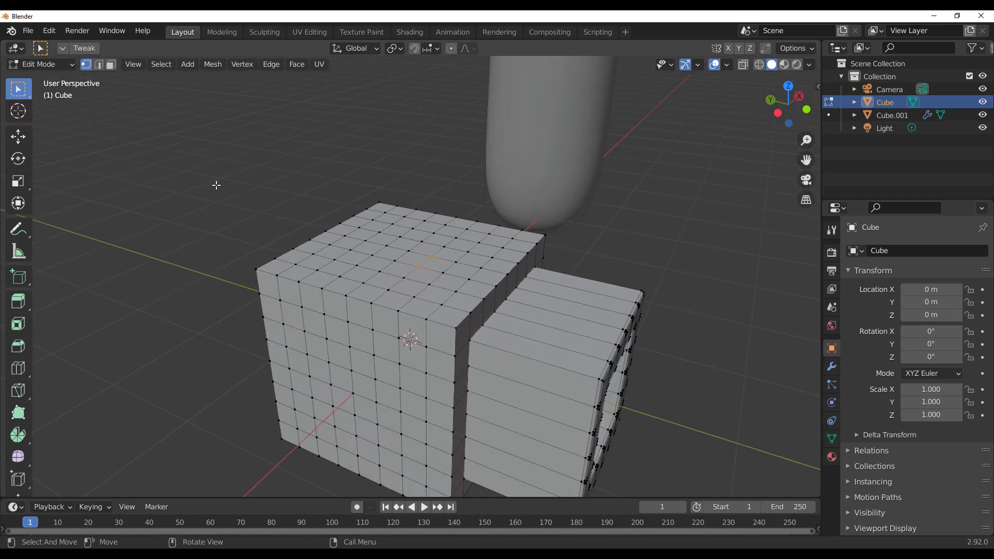
Circle-select a small patch of vertices in the middle of the cube's gridded side face.
{"action": "mouse_move", "coordinate": [385, 357]}
{"action": "middle_mouse_down"}
{"action": "mouse_move", "coordinate": [393, 348]}
{"action": "mouse_move", "coordinate": [333, 186]}
{"action": "middle_mouse_up"}
{"action": "scroll", "coordinate": [393, 349], "scroll_direction": "up", "scroll_amount": 2}
{"action": "key", "text": "c"}
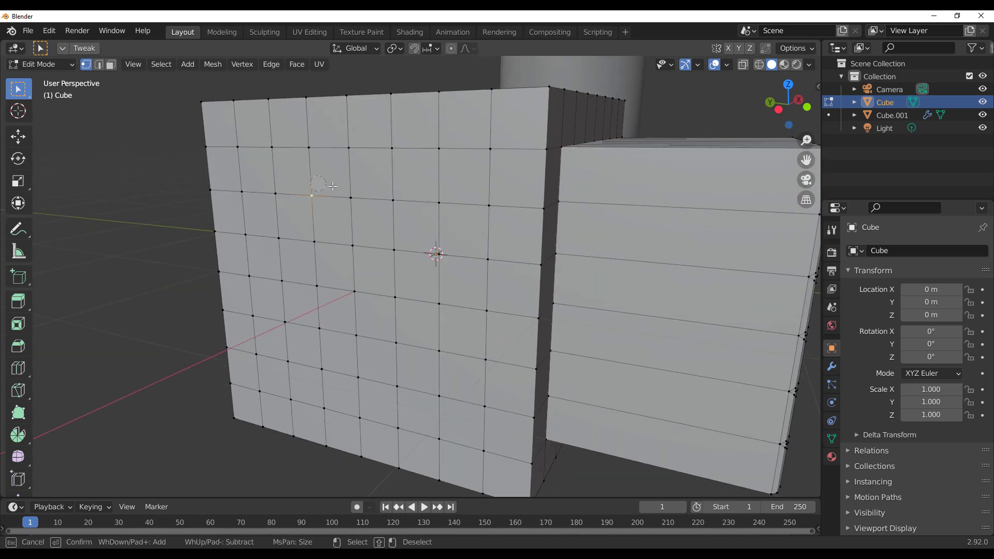
{"action": "mouse_move", "coordinate": [403, 193]}
{"action": "left_mouse_down"}
{"action": "mouse_move", "coordinate": [390, 343]}
{"action": "mouse_move", "coordinate": [320, 327]}
{"action": "mouse_move", "coordinate": [334, 244]}
{"action": "mouse_move", "coordinate": [360, 297]}
{"action": "mouse_move", "coordinate": [339, 243]}
{"action": "left_mouse_up"}
{"action": "right_click", "coordinate": [339, 243]}
{"action": "scroll", "coordinate": [331, 252], "scroll_direction": "down", "scroll_amount": 6}
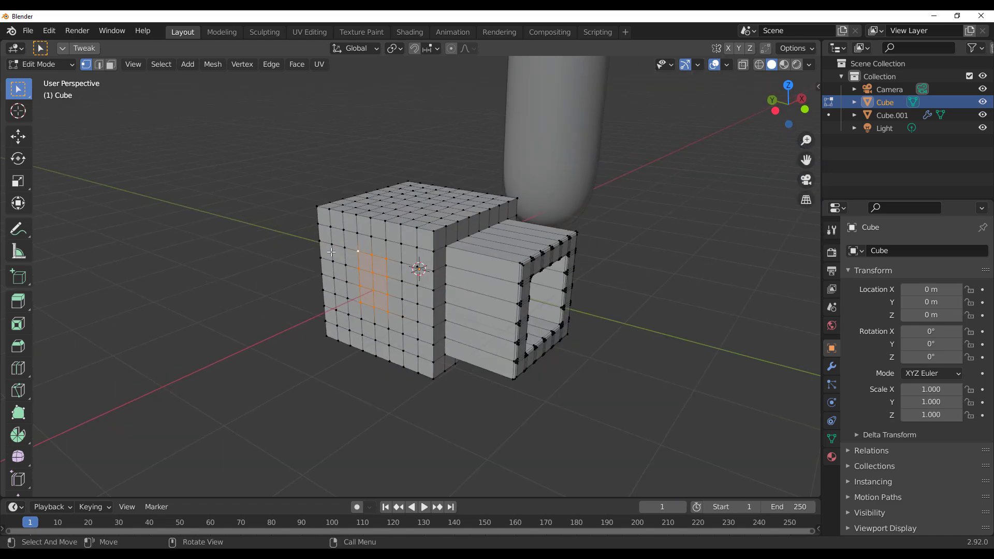
Leave Edit Mode on the cube and return to Object Mode.
{"action": "middle_click_drag", "start_coordinate": [331, 252], "coordinate": [406, 293]}
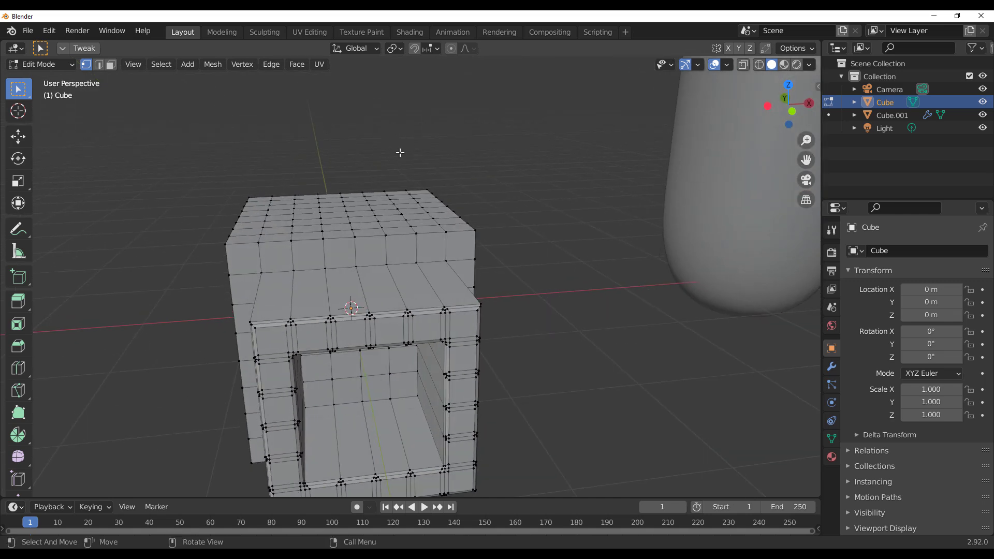
{"action": "key", "text": "Tab"}
{"action": "scroll", "coordinate": [505, 278], "scroll_direction": "down", "scroll_amount": 3}
{"action": "middle_click_drag", "start_coordinate": [505, 278], "coordinate": [546, 297]}
{"action": "scroll", "coordinate": [448, 268], "scroll_direction": "down", "scroll_amount": 3}
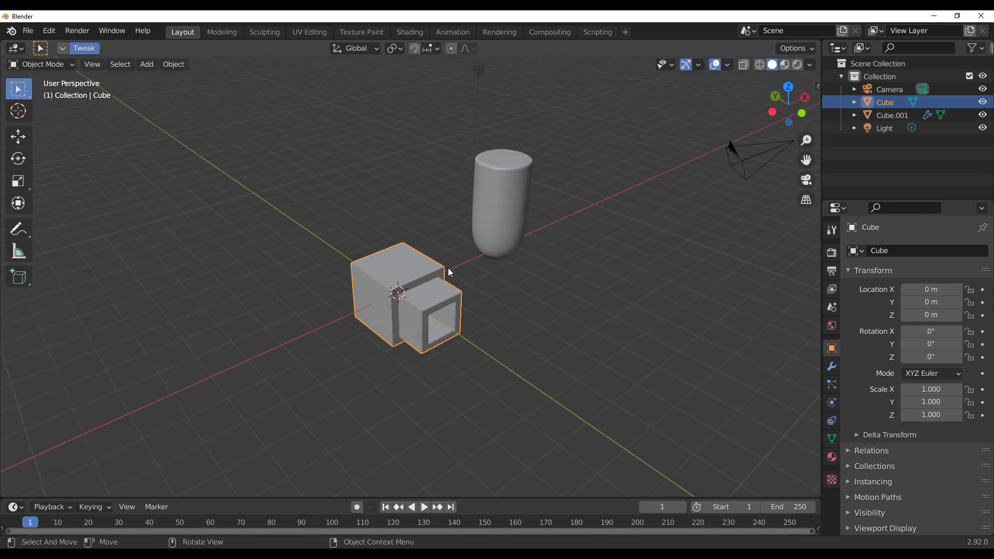
Move the cube clear of the world origin and the rounded cylinder, to about X 6.67 m, Y -3.68 m, Z 0.59 m.
{"action": "scroll", "coordinate": [449, 268], "scroll_direction": "up", "scroll_amount": 5}
{"action": "middle_click_drag", "start_coordinate": [448, 268], "coordinate": [406, 254]}
{"action": "key", "text": "g"}
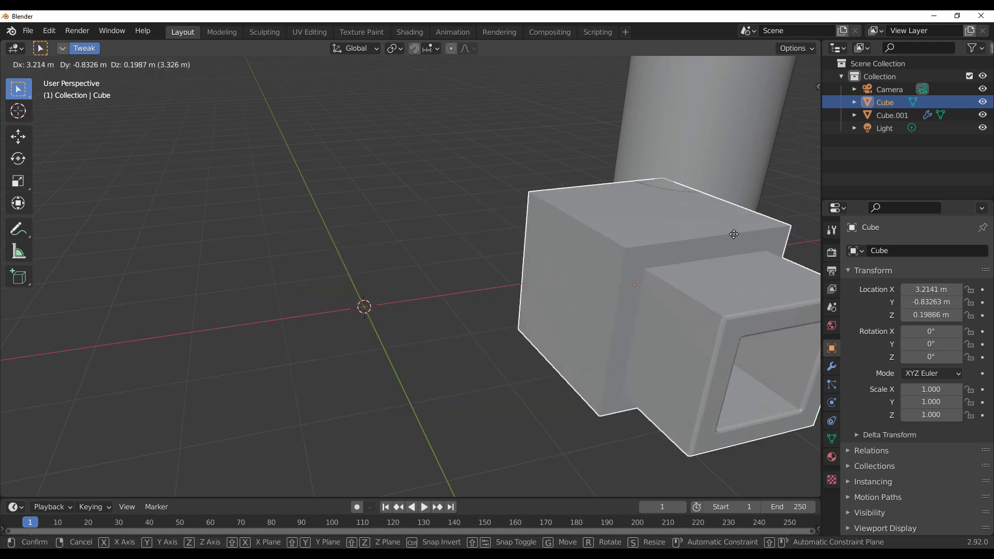
{"action": "left_click", "coordinate": [569, 265]}
{"action": "scroll", "coordinate": [574, 270], "scroll_direction": "down", "scroll_amount": 3}
{"action": "middle_click_drag", "start_coordinate": [585, 278], "coordinate": [511, 323]}
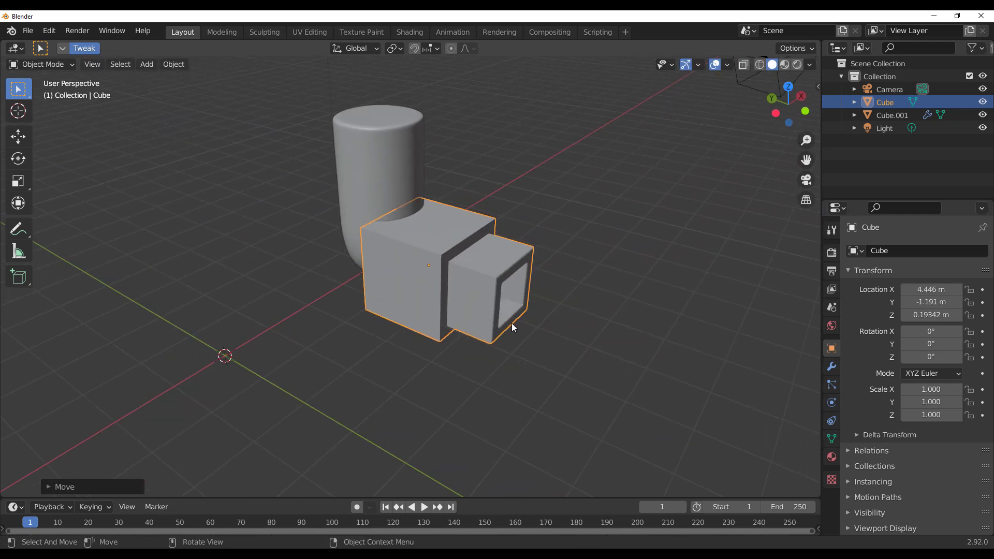
{"action": "key", "text": "g"}
{"action": "left_click", "coordinate": [691, 305]}
Add a Monkey mesh at the world origin.
{"action": "middle_click_drag", "start_coordinate": [380, 326], "coordinate": [265, 281]}
{"action": "key", "text": "shift+a"}
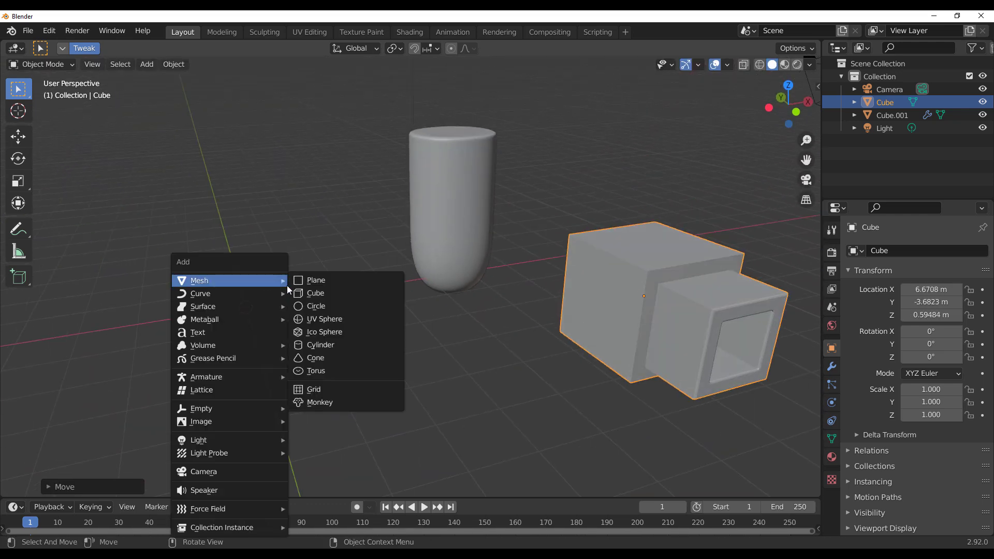
{"action": "left_click", "coordinate": [327, 402]}
{"action": "scroll", "coordinate": [224, 330], "scroll_direction": "up", "scroll_amount": 3}
{"action": "middle_click_drag", "start_coordinate": [224, 331], "coordinate": [488, 291], "text": "shift"}
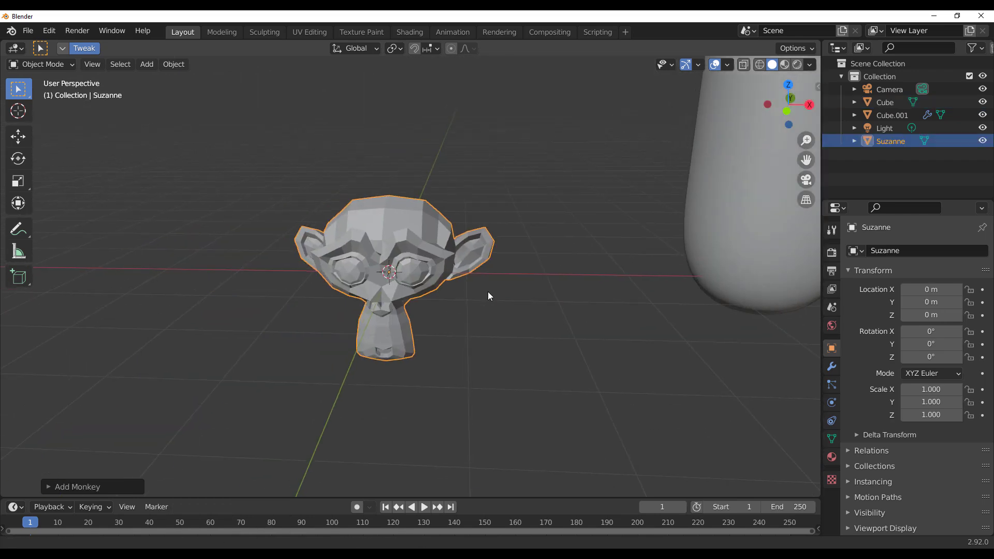
{"action": "scroll", "coordinate": [488, 291], "scroll_direction": "up", "scroll_amount": 5}
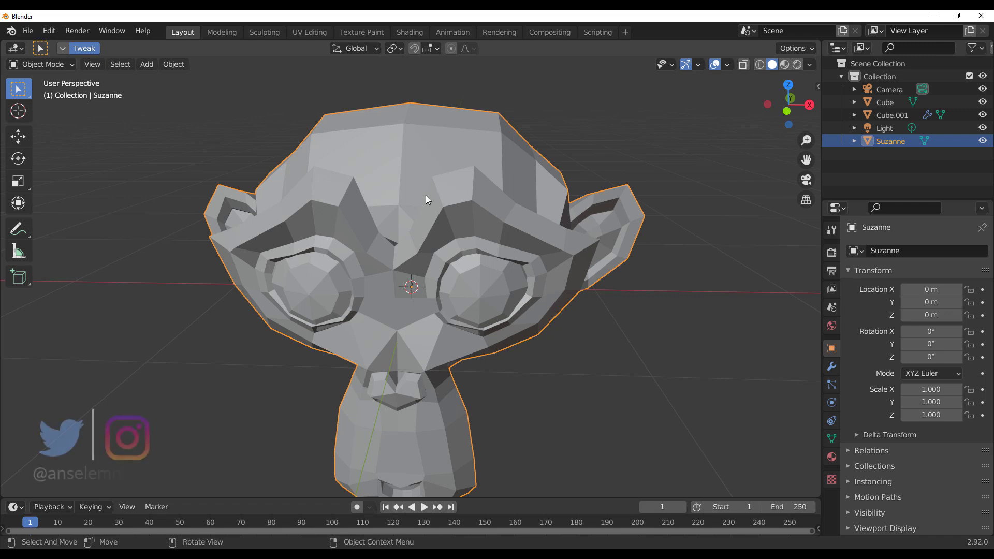
Enter Edit Mode on the monkey and, in wireframe shading, box-select the band of vertices around its jaw.
{"action": "key", "text": "Tab"}
{"action": "scroll", "coordinate": [425, 195], "scroll_direction": "down", "scroll_amount": 1}
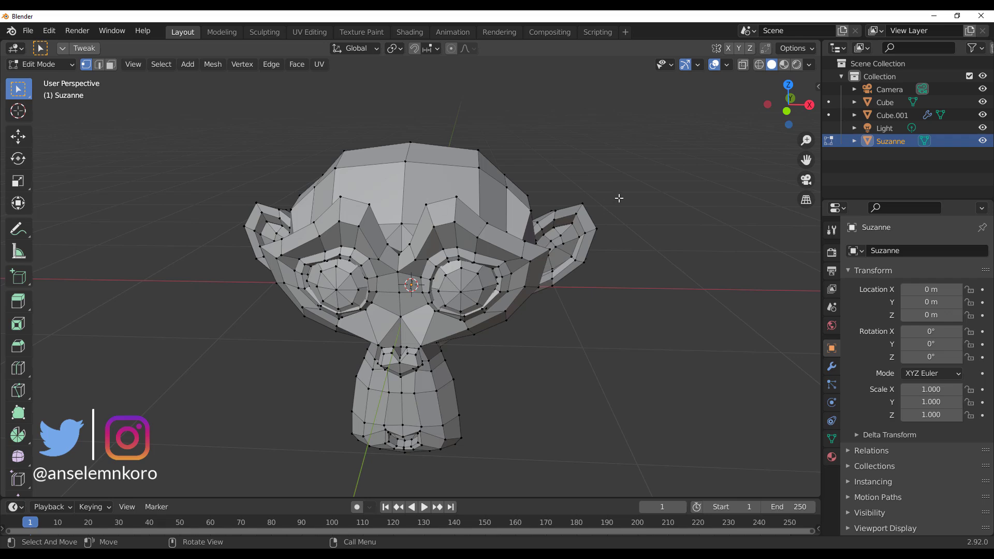
{"action": "left_click", "coordinate": [757, 64]}
{"action": "middle_click_drag", "start_coordinate": [570, 341], "coordinate": [448, 422]}
{"action": "left_click_drag", "start_coordinate": [364, 395], "coordinate": [500, 377]}
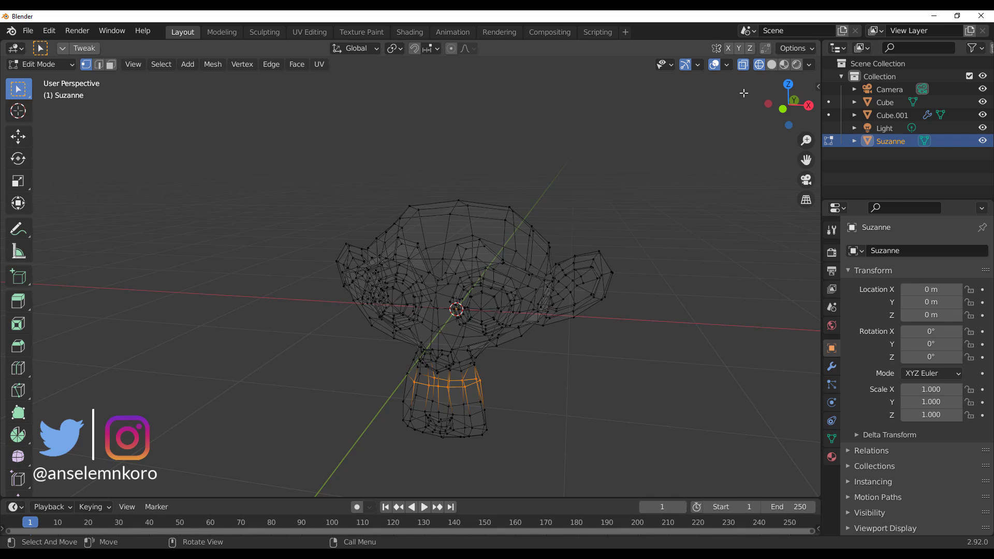
Switch back to solid shading and deselect all of the monkey's vertices.
{"action": "left_click", "coordinate": [771, 65]}
{"action": "left_click", "coordinate": [605, 217]}
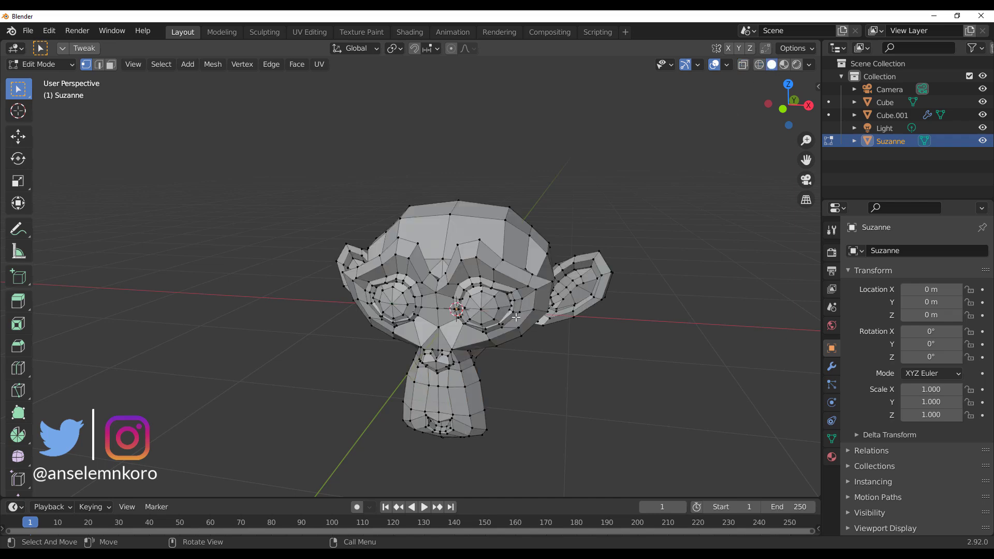
{"action": "scroll", "coordinate": [575, 403], "scroll_direction": "up", "scroll_amount": 2}
{"action": "middle_click_drag", "start_coordinate": [498, 394], "coordinate": [492, 310], "text": "shift"}
{"action": "scroll", "coordinate": [492, 309], "scroll_direction": "up", "scroll_amount": 4}
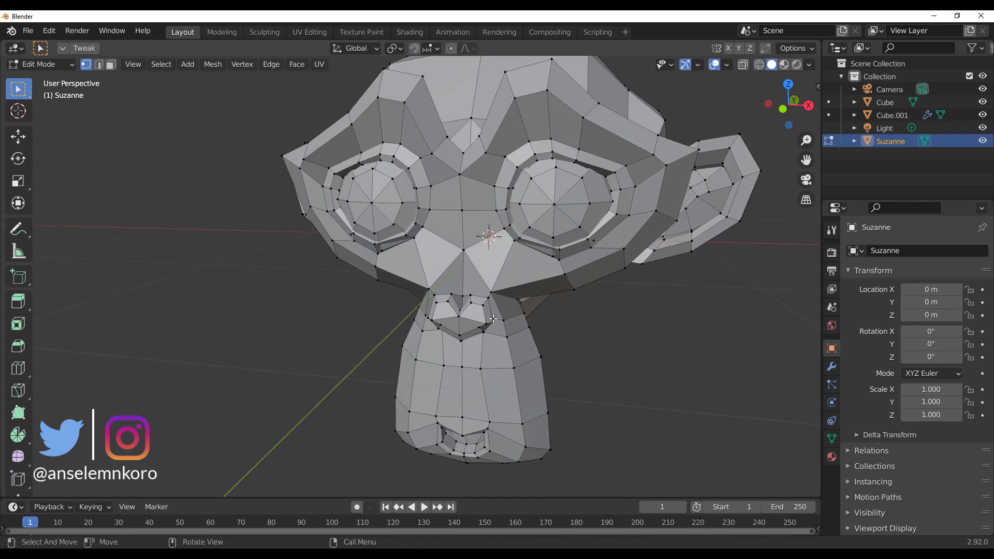
Box-select vertices on one side of the monkey's jaw with X-ray turned on, and turn X-ray off again.
{"action": "scroll", "coordinate": [580, 232], "scroll_direction": "down", "scroll_amount": 8}
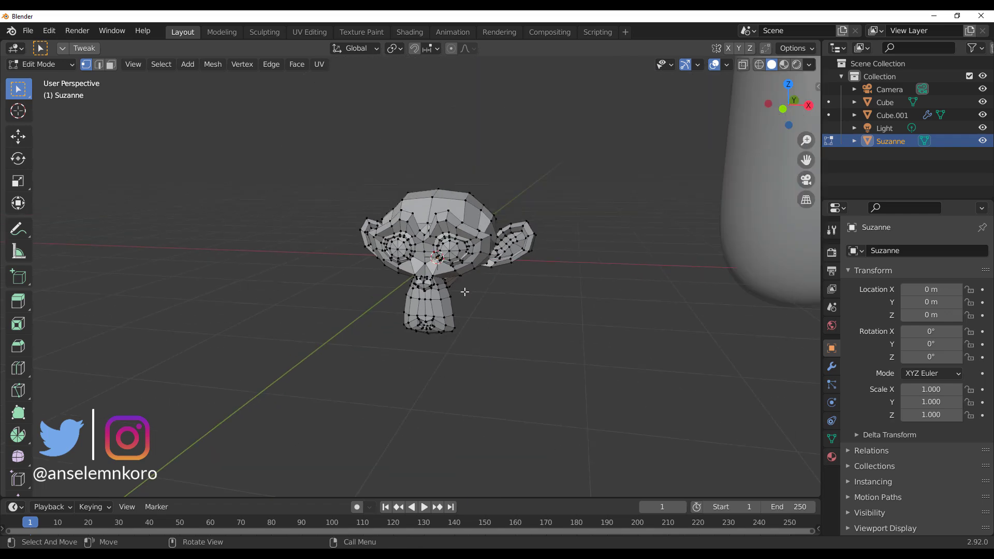
{"action": "middle_click_drag", "start_coordinate": [463, 291], "coordinate": [533, 287]}
{"action": "scroll", "coordinate": [274, 282], "scroll_direction": "up", "scroll_amount": 5}
{"action": "middle_click_drag", "start_coordinate": [275, 283], "coordinate": [234, 280]}
{"action": "scroll", "coordinate": [408, 333], "scroll_direction": "up", "scroll_amount": 1}
{"action": "middle_click_drag", "start_coordinate": [409, 333], "coordinate": [388, 322]}
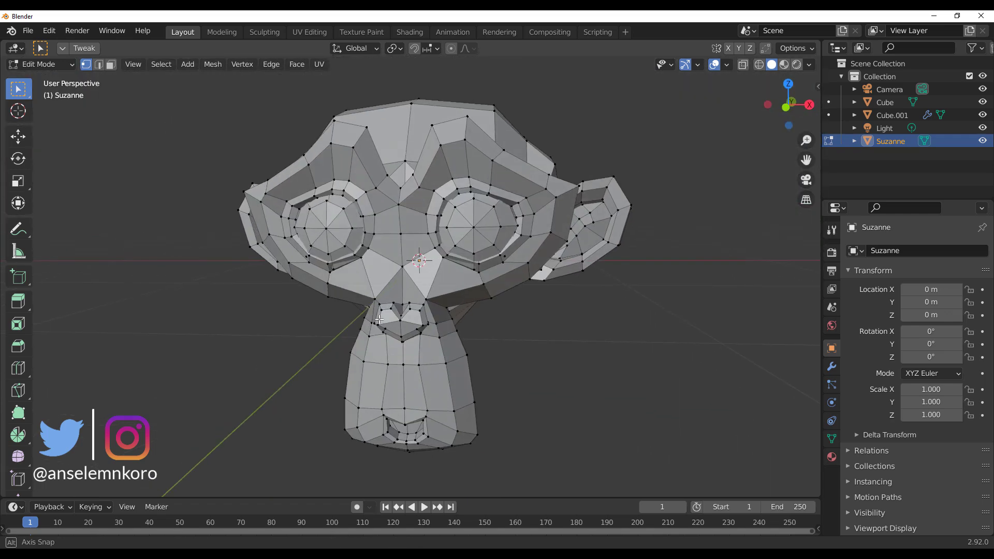
{"action": "middle_click_drag", "start_coordinate": [474, 254], "coordinate": [476, 205], "text": "shift"}
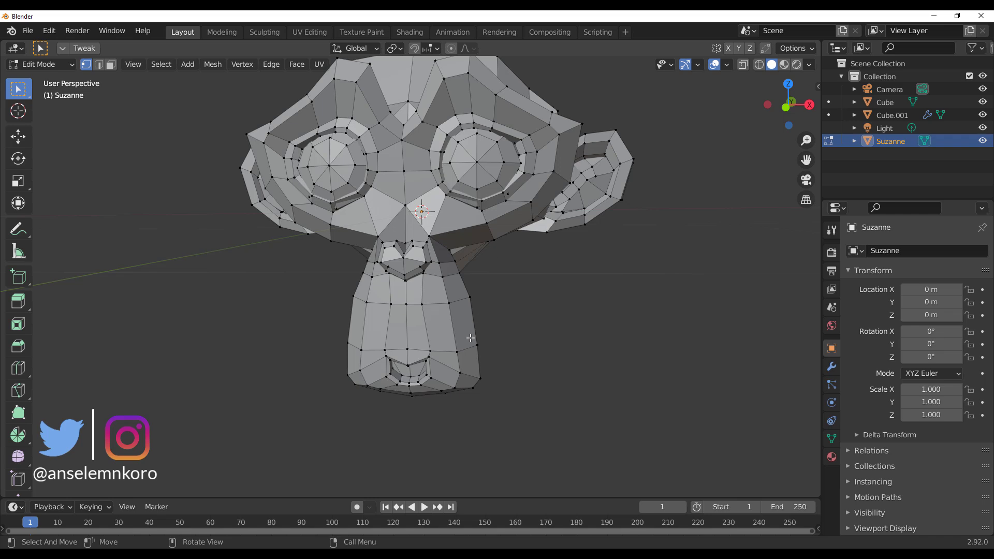
{"action": "key", "text": "b"}
{"action": "key", "text": "alt+z"}
{"action": "left_click_drag", "start_coordinate": [430, 346], "coordinate": [603, 277]}
{"action": "key", "text": "alt+z"}
{"action": "middle_click_drag", "start_coordinate": [635, 332], "coordinate": [165, 324]}
{"action": "scroll", "coordinate": [546, 338], "scroll_direction": "down", "scroll_amount": 2}
{"action": "scroll", "coordinate": [530, 286], "scroll_direction": "down", "scroll_amount": 6}
Leave Edit Mode on the monkey, select the extruded cube and enter Edit Mode on it.
{"action": "middle_click_drag", "start_coordinate": [530, 286], "coordinate": [488, 363]}
{"action": "scroll", "coordinate": [450, 330], "scroll_direction": "down", "scroll_amount": 7}
{"action": "key", "text": "Tab"}
{"action": "scroll", "coordinate": [517, 375], "scroll_direction": "up", "scroll_amount": 5}
{"action": "middle_click_drag", "start_coordinate": [550, 393], "coordinate": [580, 385]}
{"action": "left_click", "coordinate": [477, 259]}
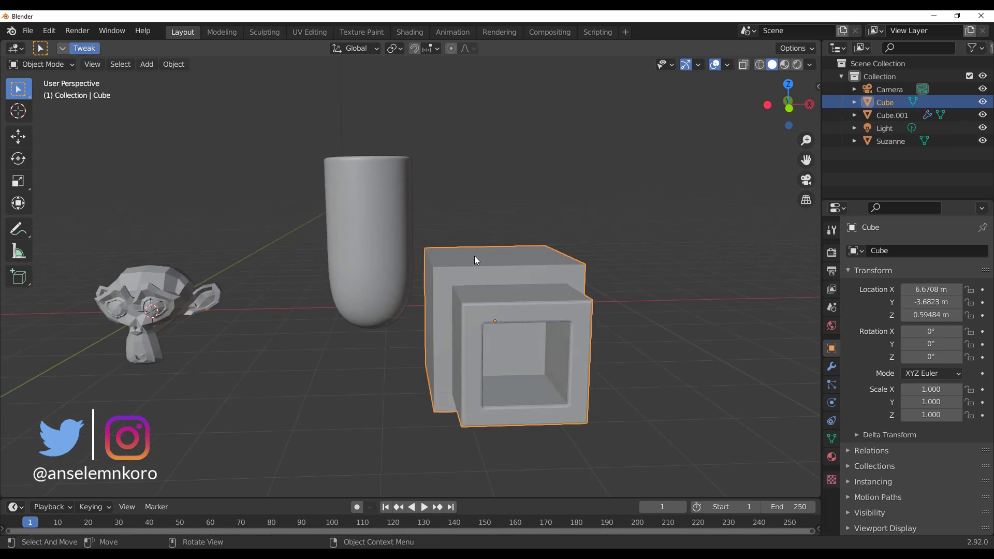
{"action": "key", "text": "Tab"}
Box-select a vertical strip of vertices through the middle of the cube, over its full height and depth.
{"action": "middle_click_drag", "start_coordinate": [476, 259], "coordinate": [557, 335]}
{"action": "middle_click_drag", "start_coordinate": [480, 241], "coordinate": [475, 261]}
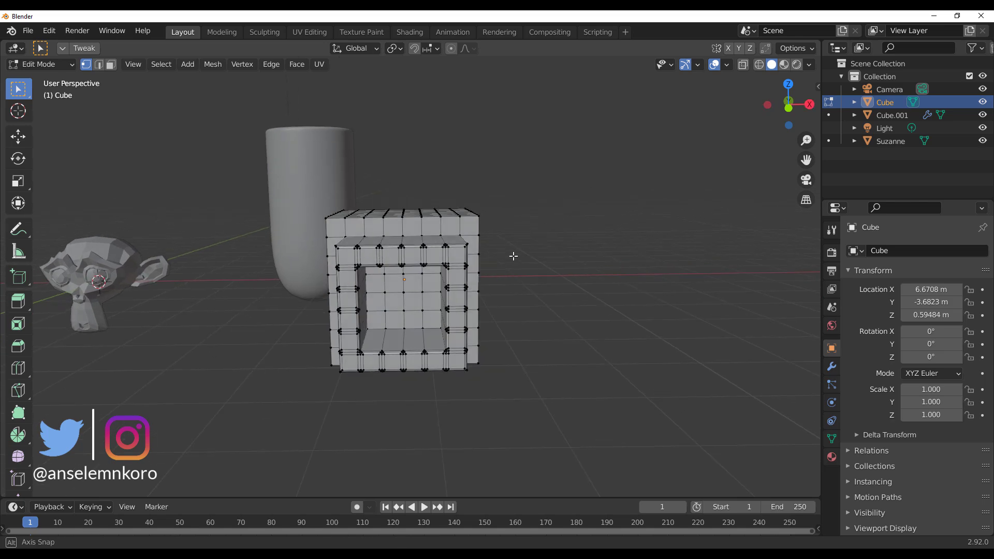
{"action": "left_click_drag", "start_coordinate": [375, 169], "coordinate": [444, 455]}
{"action": "middle_click_drag", "start_coordinate": [443, 455], "coordinate": [567, 366]}
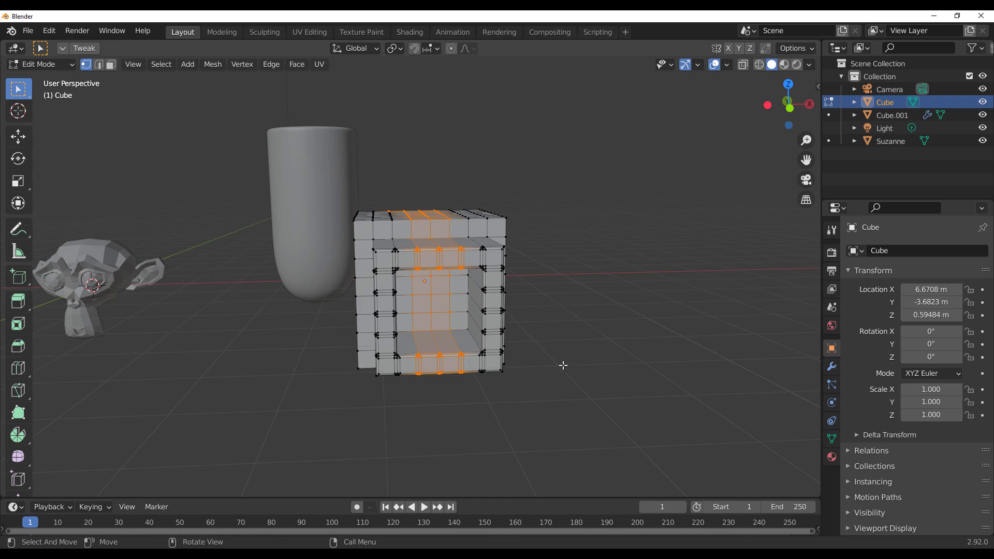
Deselect the cube's vertices, return to Object Mode and select the rounded cylinder mesh.
{"action": "left_click", "coordinate": [574, 362]}
{"action": "key", "text": "Tab"}
{"action": "middle_click_drag", "start_coordinate": [443, 204], "coordinate": [495, 242]}
{"action": "scroll", "coordinate": [449, 208], "scroll_direction": "down", "scroll_amount": 2}
{"action": "scroll", "coordinate": [451, 211], "scroll_direction": "up", "scroll_amount": 3}
{"action": "left_click", "coordinate": [496, 243]}
{"action": "middle_click_drag", "start_coordinate": [513, 284], "coordinate": [483, 238]}
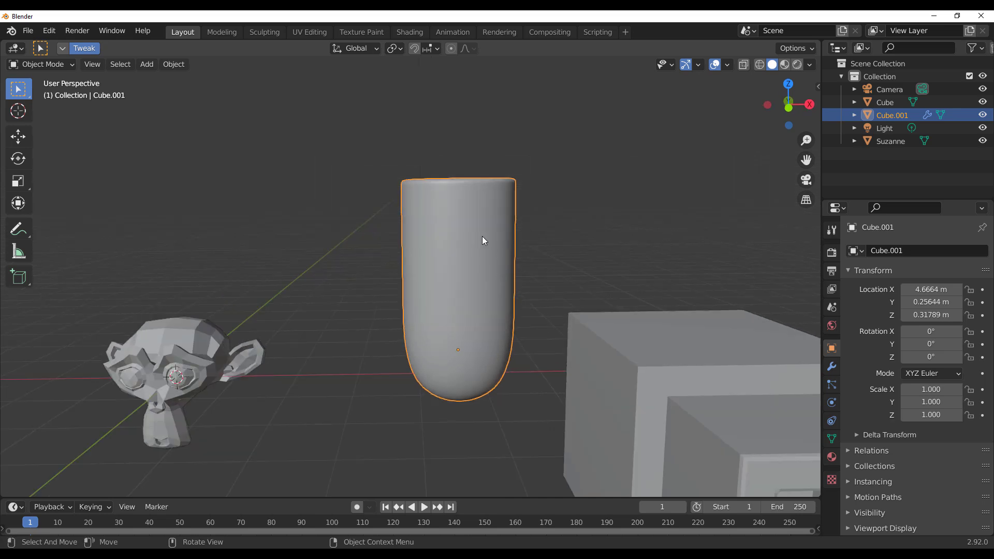
Enter Edit Mode on the rounded cylinder, box-select the middle ring of vertices around its full circumference, and return to Object Mode.
{"action": "key", "text": "Tab"}
{"action": "left_click_drag", "start_coordinate": [367, 262], "coordinate": [647, 195]}
{"action": "middle_click_drag", "start_coordinate": [514, 262], "coordinate": [510, 322]}
{"action": "scroll", "coordinate": [516, 325], "scroll_direction": "up", "scroll_amount": 5}
{"action": "scroll", "coordinate": [617, 321], "scroll_direction": "down", "scroll_amount": 4}
{"action": "scroll", "coordinate": [511, 321], "scroll_direction": "up", "scroll_amount": 5}
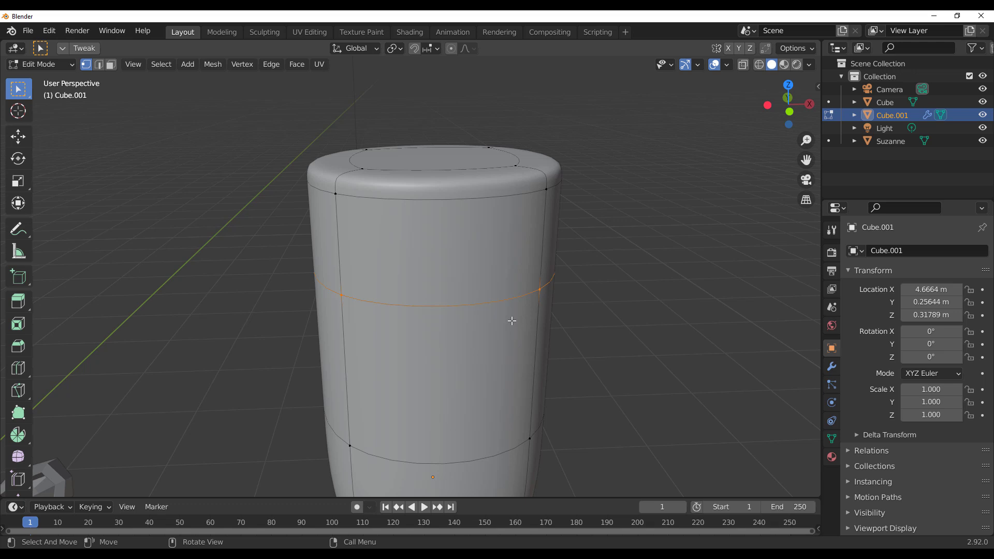
{"action": "scroll", "coordinate": [500, 356], "scroll_direction": "down", "scroll_amount": 5}
{"action": "middle_click_drag", "start_coordinate": [500, 356], "coordinate": [552, 253]}
{"action": "key", "text": "Tab"}
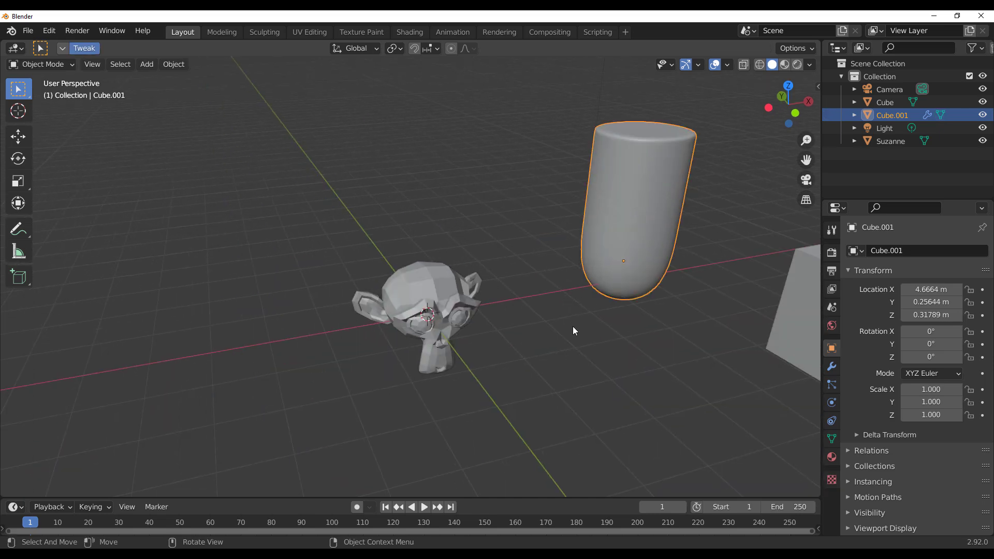
Select the monkey head and switch to the UV Editing workspace.
{"action": "middle_click_drag", "start_coordinate": [572, 326], "coordinate": [543, 334]}
{"action": "middle_click_drag", "start_coordinate": [463, 349], "coordinate": [538, 374], "text": "shift"}
{"action": "scroll", "coordinate": [537, 394], "scroll_direction": "up", "scroll_amount": 4}
{"action": "middle_click_drag", "start_coordinate": [536, 429], "coordinate": [510, 384]}
{"action": "middle_click_drag", "start_coordinate": [611, 424], "coordinate": [690, 450], "text": "shift"}
{"action": "left_click", "coordinate": [542, 270]}
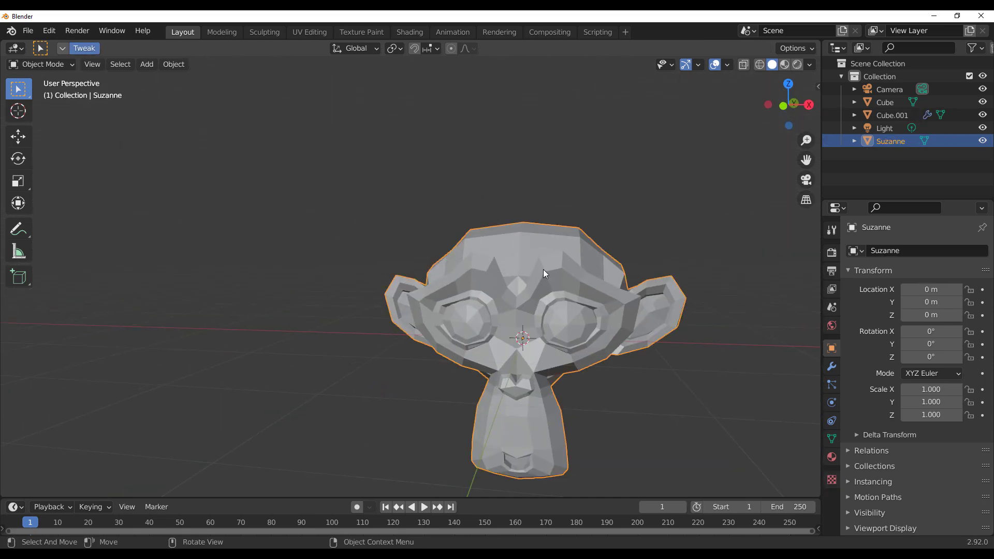
{"action": "left_click", "coordinate": [319, 30]}
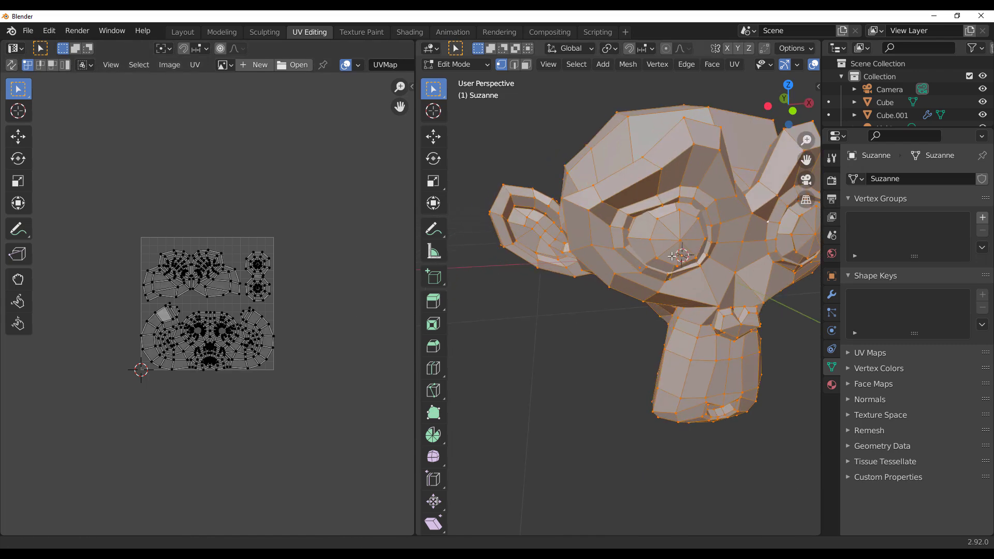
Turn on UV sync selection and select only the vertex on the upper-right outline of the large face island.
{"action": "scroll", "coordinate": [671, 256], "scroll_direction": "down", "scroll_amount": 3}
{"action": "scroll", "coordinate": [671, 256], "scroll_direction": "up", "scroll_amount": 2}
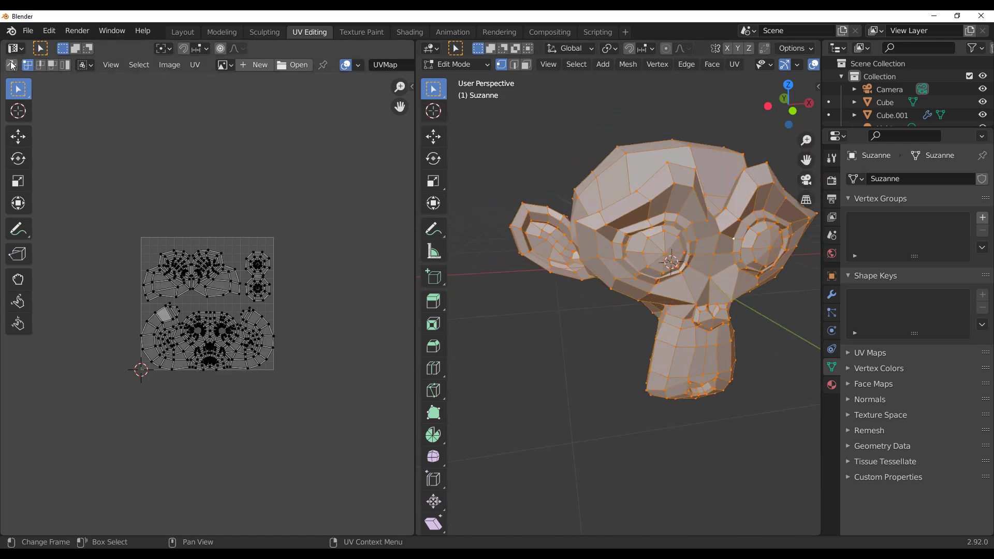
{"action": "left_click", "coordinate": [11, 65]}
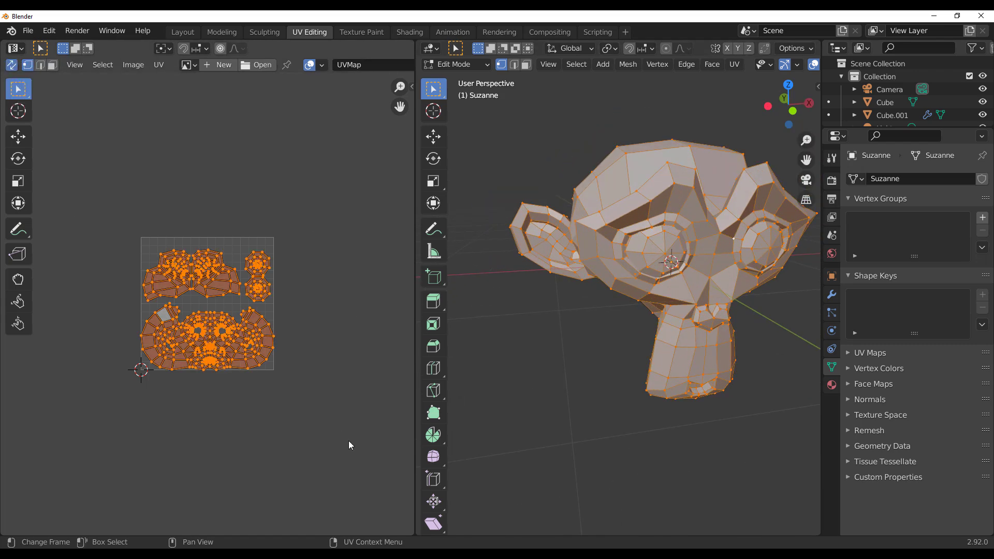
{"action": "scroll", "coordinate": [183, 345], "scroll_direction": "up", "scroll_amount": 4}
{"action": "scroll", "coordinate": [220, 356], "scroll_direction": "down", "scroll_amount": 2}
{"action": "scroll", "coordinate": [219, 356], "scroll_direction": "up", "scroll_amount": 2}
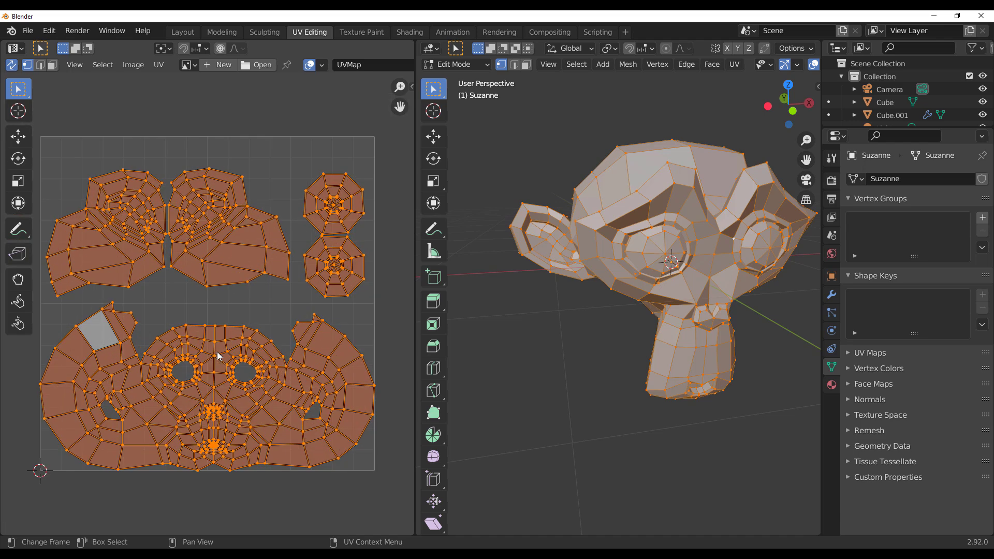
{"action": "left_click", "coordinate": [361, 318]}
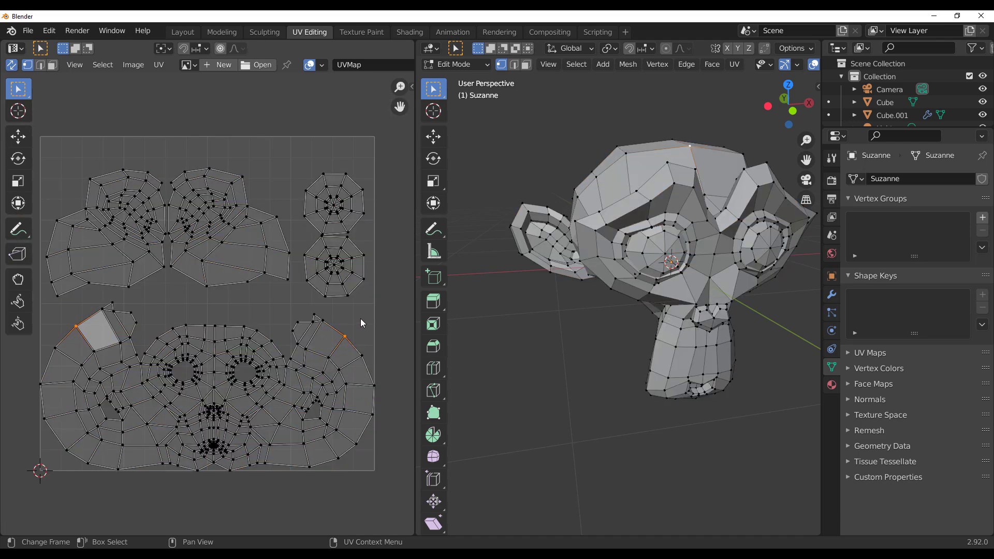
Activate the Power Select tool in the UV Editor and circle-select the dense vertices inside the upper middle ear island.
{"action": "left_click", "coordinate": [26, 96]}
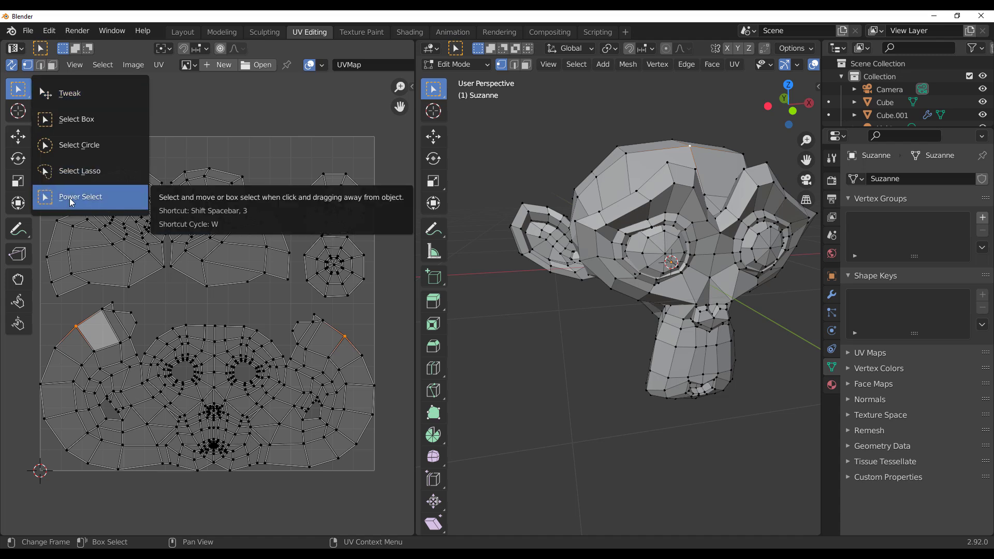
{"action": "left_click", "coordinate": [69, 198]}
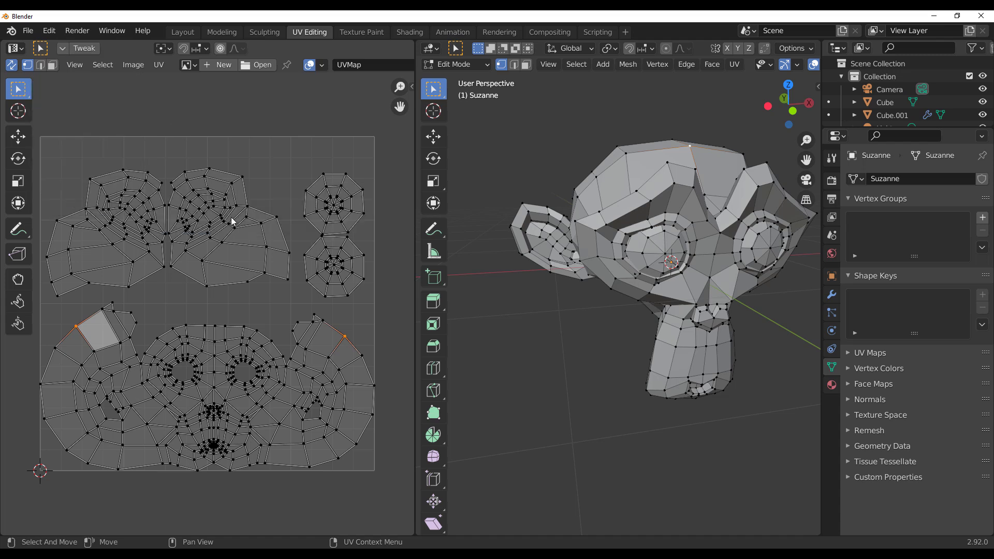
{"action": "scroll", "coordinate": [233, 235], "scroll_direction": "up", "scroll_amount": 1}
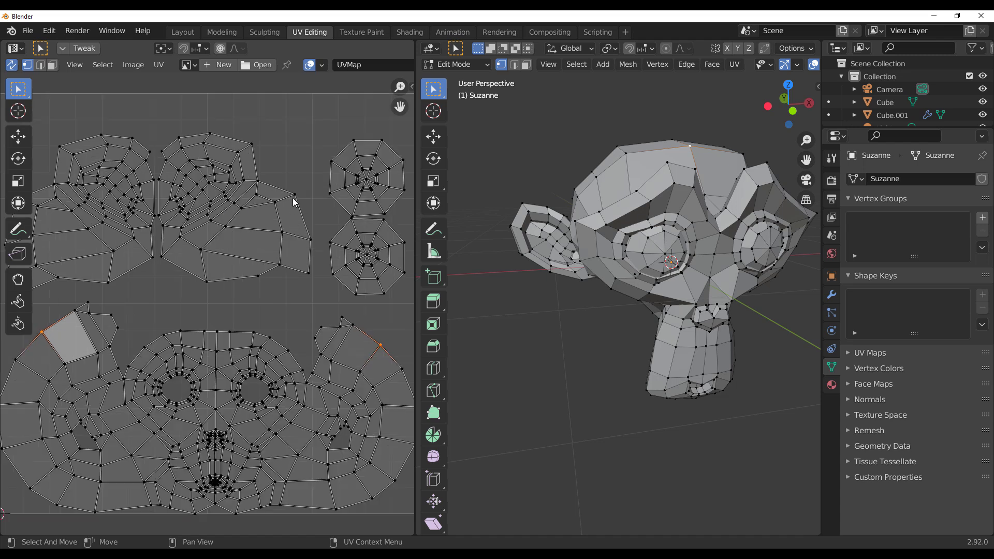
{"action": "key", "text": "c"}
{"action": "mouse_move", "coordinate": [223, 179]}
{"action": "left_mouse_down"}
{"action": "mouse_move", "coordinate": [210, 194]}
{"action": "mouse_move", "coordinate": [207, 171]}
{"action": "mouse_move", "coordinate": [217, 207]}
{"action": "mouse_move", "coordinate": [211, 181]}
{"action": "mouse_move", "coordinate": [193, 215]}
{"action": "mouse_move", "coordinate": [227, 245]}
{"action": "mouse_move", "coordinate": [187, 229]}
{"action": "left_mouse_up"}
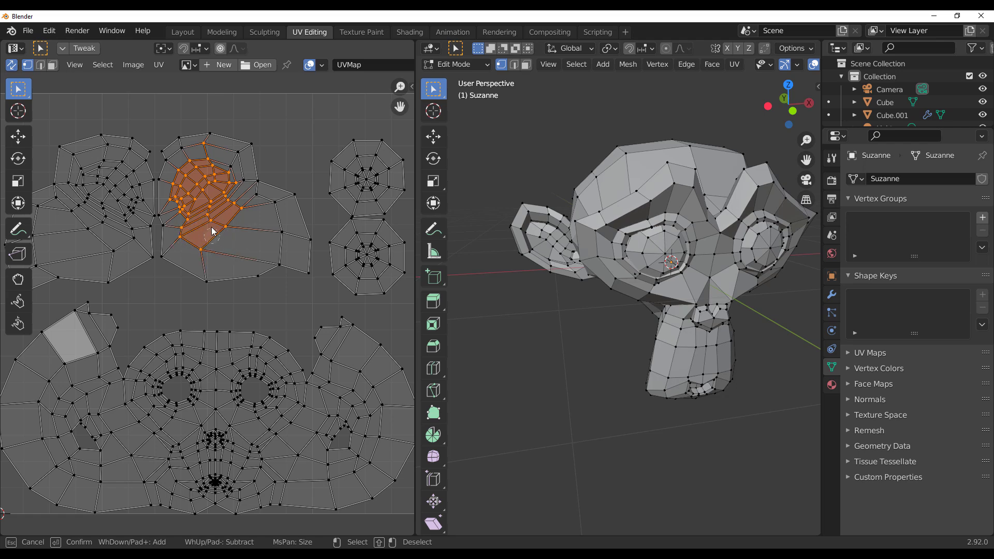
{"action": "key", "text": "Escape"}
Box-select both large ear islands in the upper part of the monkey's UV layout.
{"action": "scroll", "coordinate": [212, 210], "scroll_direction": "down", "scroll_amount": 2}
{"action": "left_click_drag", "start_coordinate": [87, 181], "coordinate": [243, 309]}
{"action": "left_click_drag", "start_coordinate": [56, 158], "coordinate": [279, 305]}
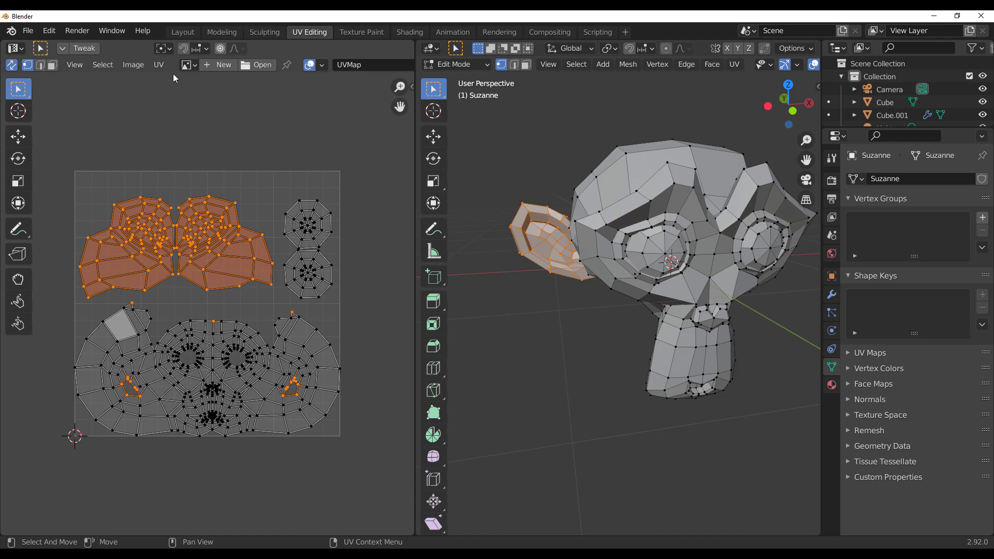
Return to the Layout workspace and bring the monkey, rounded cylinder and cube into view.
{"action": "left_click", "coordinate": [182, 32]}
{"action": "scroll", "coordinate": [494, 266], "scroll_direction": "down", "scroll_amount": 6}
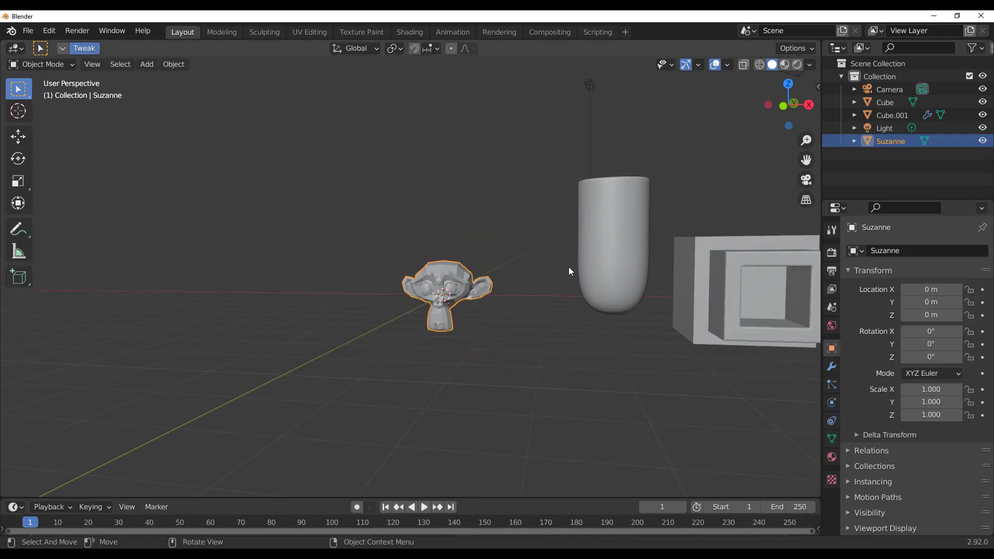
{"action": "scroll", "coordinate": [526, 256], "scroll_direction": "up", "scroll_amount": 1}
{"action": "middle_click_drag", "start_coordinate": [527, 255], "coordinate": [355, 301]}
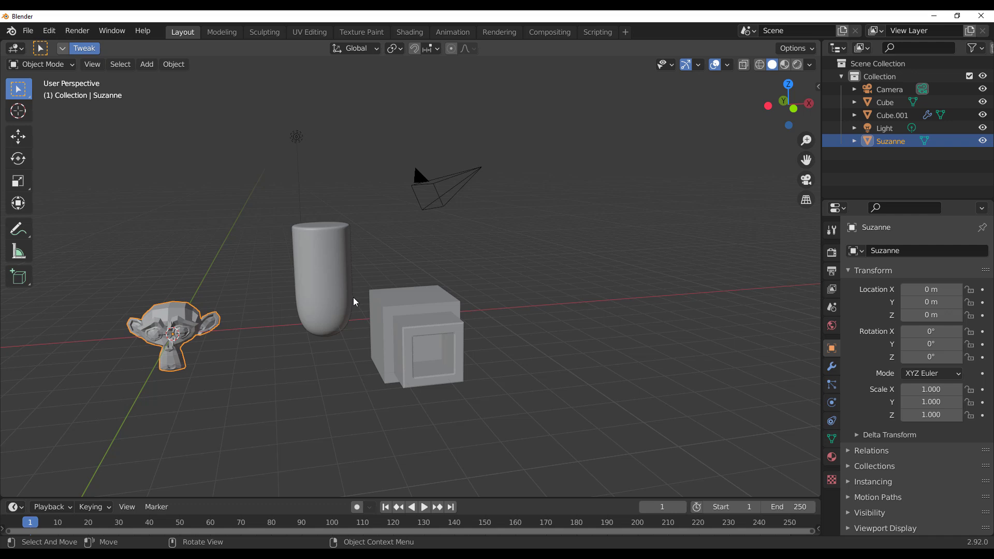
{"action": "middle_click_drag", "start_coordinate": [320, 332], "coordinate": [415, 313], "text": "shift"}
{"action": "scroll", "coordinate": [646, 291], "scroll_direction": "up", "scroll_amount": 3}
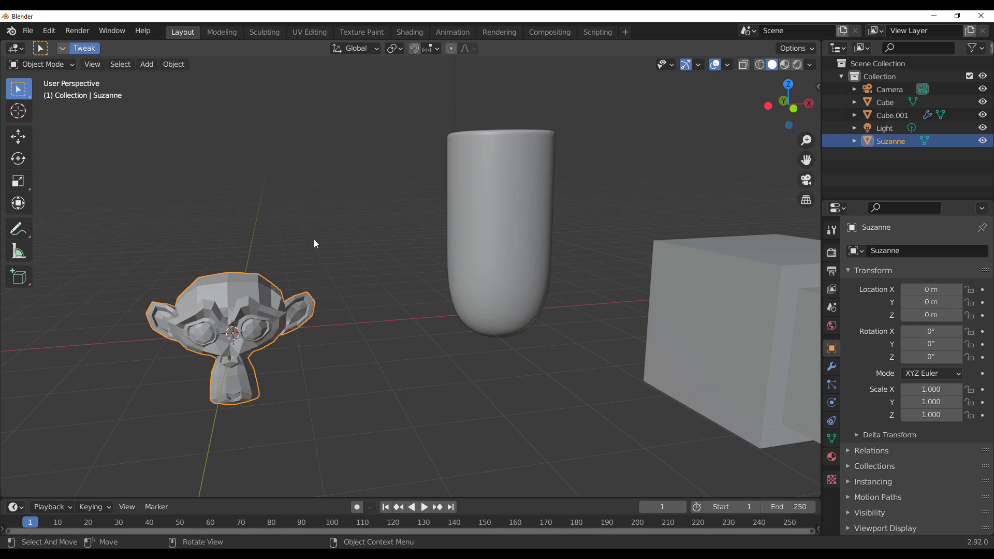
Examine the Basic Settings and Tweak Settings in the Power Select preferences, and deselect the monkey.
{"action": "left_click", "coordinate": [63, 52]}
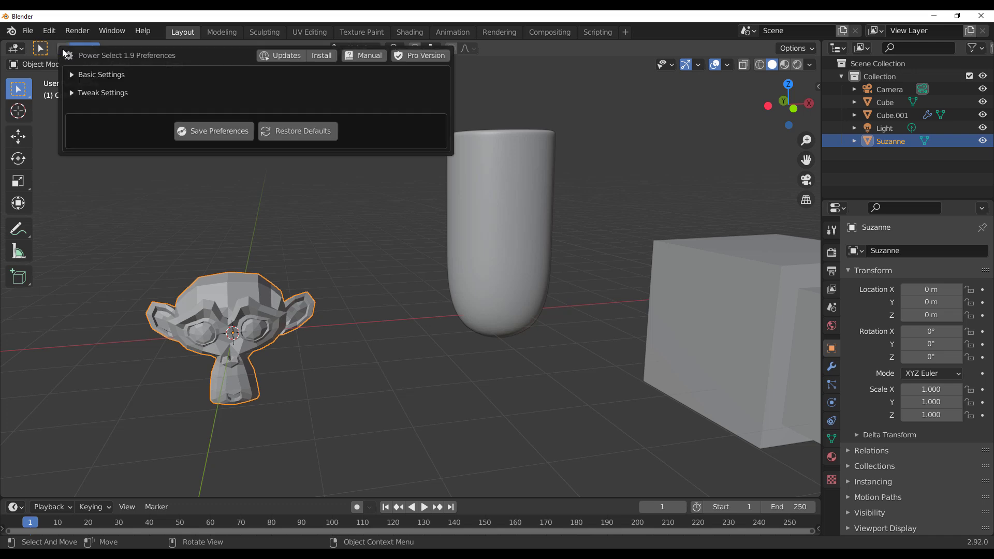
{"action": "left_click", "coordinate": [74, 76]}
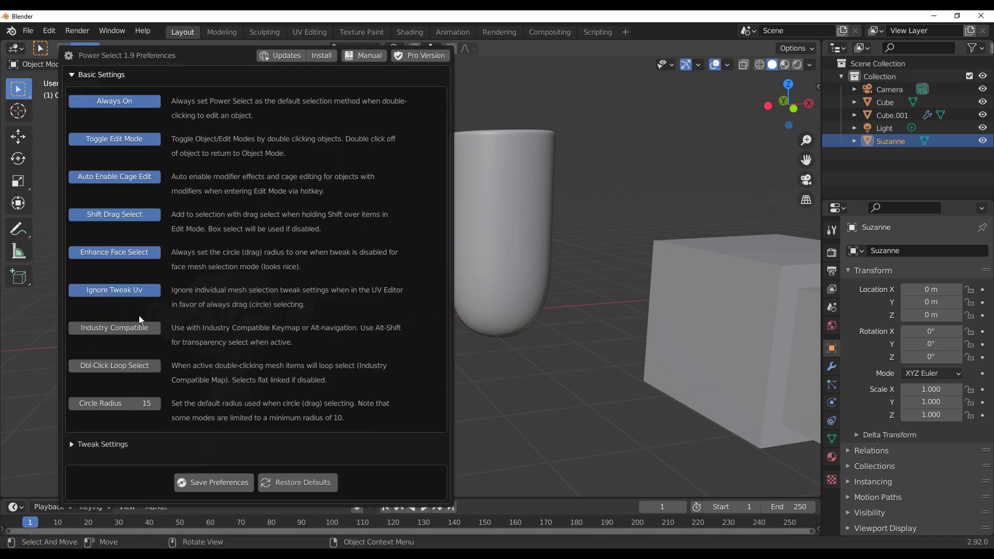
{"action": "left_click", "coordinate": [72, 75]}
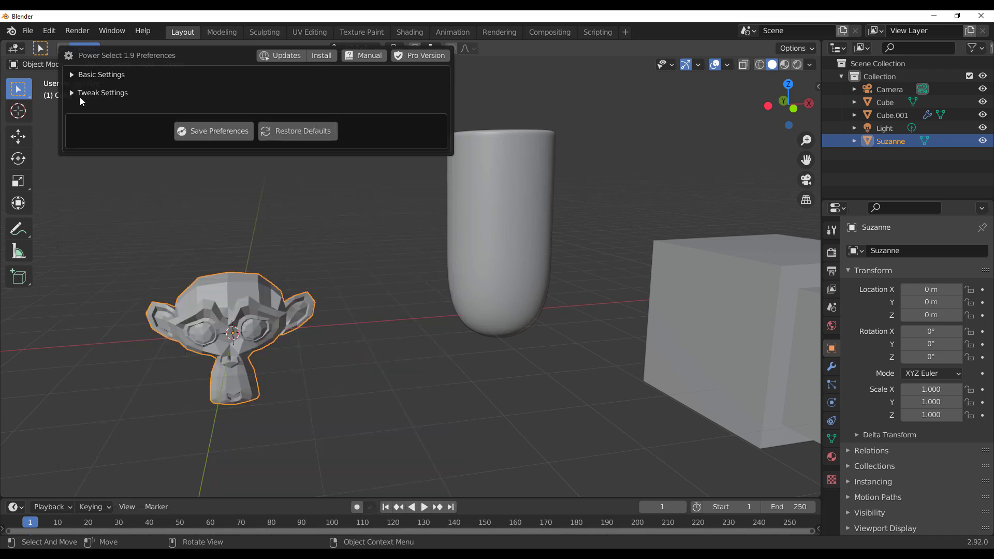
{"action": "left_click", "coordinate": [79, 93]}
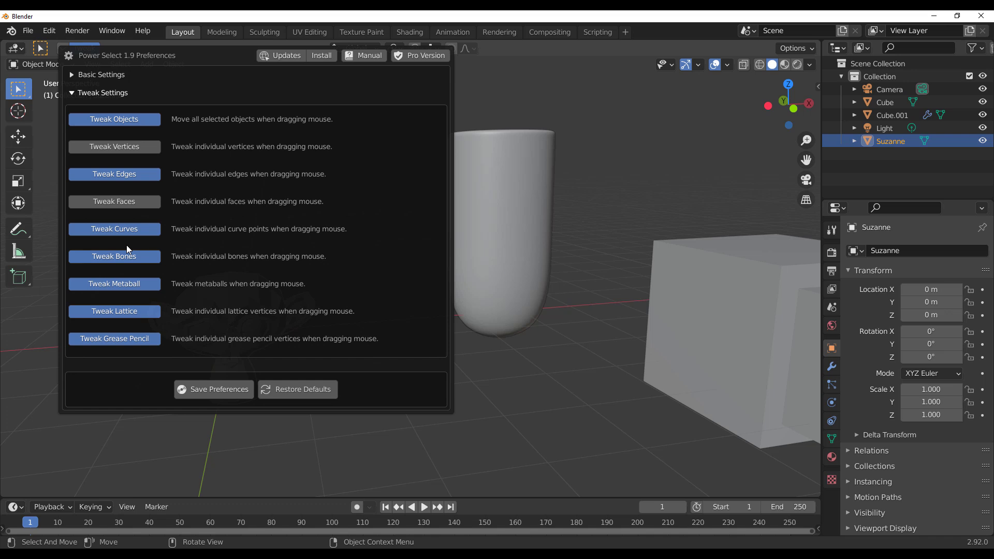
{"action": "left_click", "coordinate": [613, 194]}
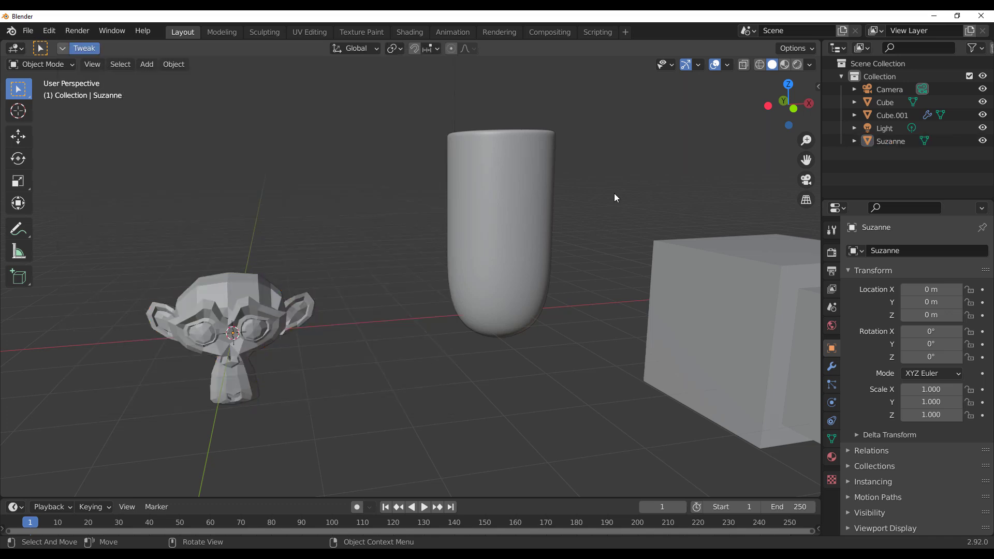
Select the extruded cube and enter Edit Mode on it.
{"action": "scroll", "coordinate": [621, 266], "scroll_direction": "down", "scroll_amount": 4}
{"action": "middle_click_drag", "start_coordinate": [621, 266], "coordinate": [431, 248], "text": "shift"}
{"action": "scroll", "coordinate": [431, 249], "scroll_direction": "up", "scroll_amount": 3}
{"action": "scroll", "coordinate": [431, 245], "scroll_direction": "up", "scroll_amount": 1}
{"action": "middle_click_drag", "start_coordinate": [396, 209], "coordinate": [461, 213]}
{"action": "left_click", "coordinate": [435, 202]}
{"action": "key", "text": "Tab"}
Switch the cube's mesh selection to face mode and then edge mode to compare Tweak, and return to Object Mode.
{"action": "left_click", "coordinate": [110, 64]}
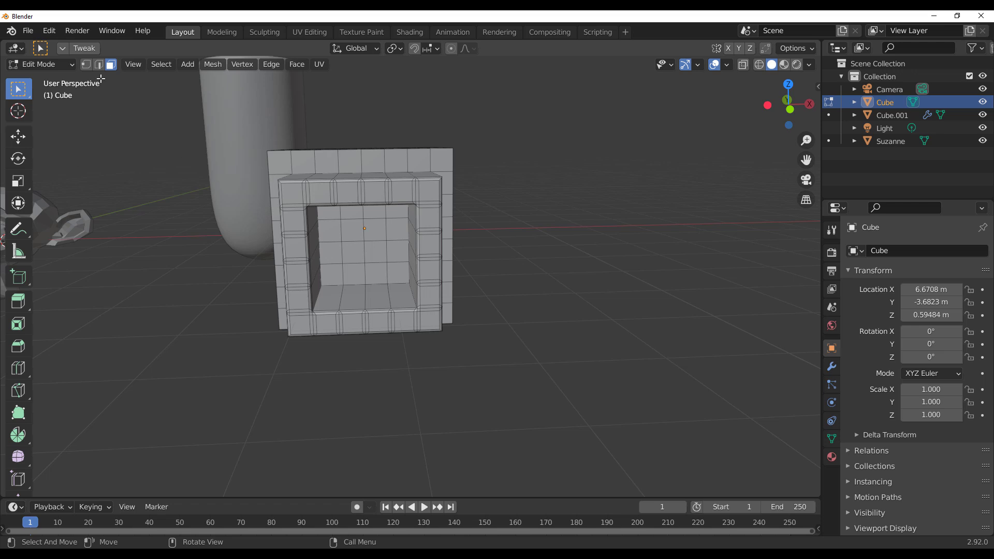
{"action": "left_click", "coordinate": [98, 64]}
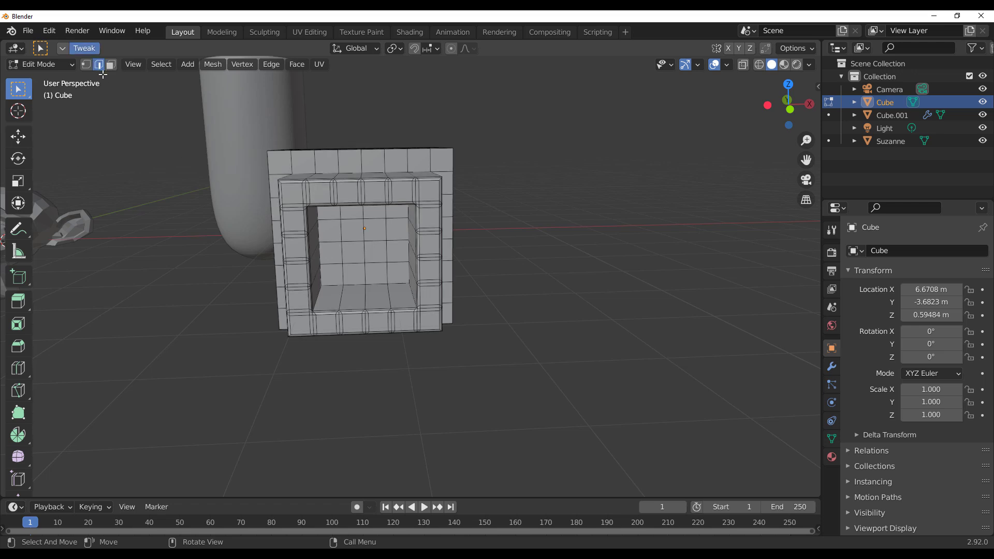
{"action": "key", "text": "Tab"}
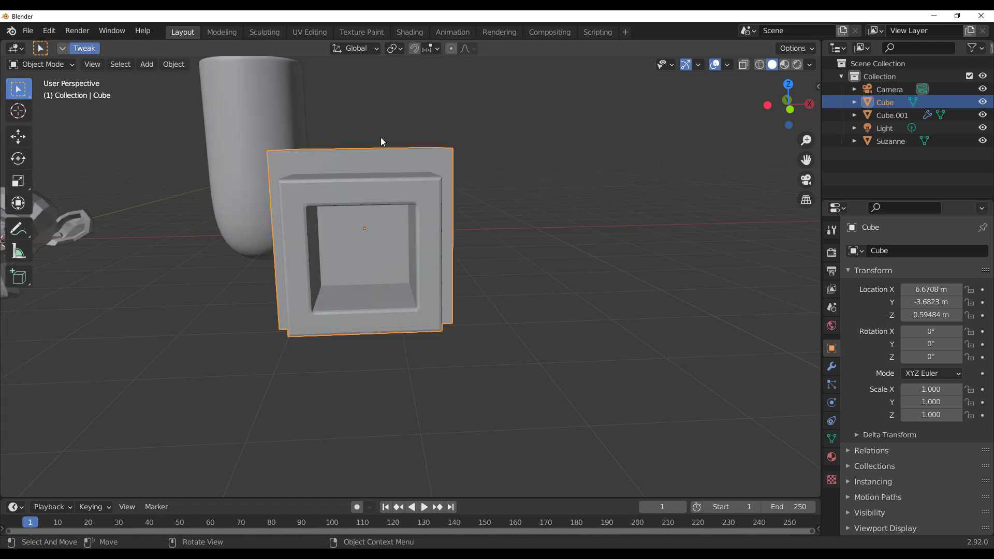
{"action": "scroll", "coordinate": [382, 141], "scroll_direction": "down", "scroll_amount": 5}
{"action": "middle_click_drag", "start_coordinate": [382, 141], "coordinate": [520, 323]}
{"action": "scroll", "coordinate": [385, 244], "scroll_direction": "up", "scroll_amount": 6}
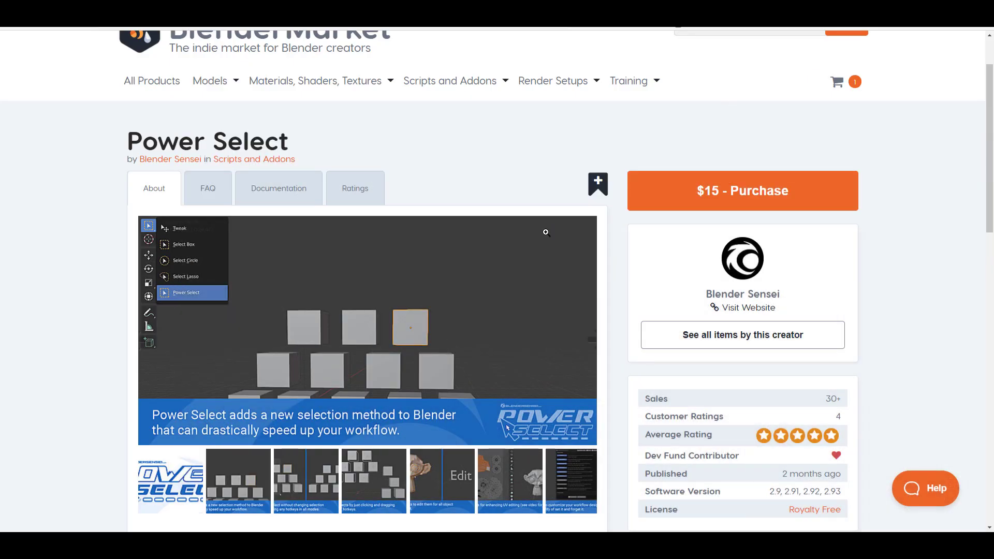
Switch to the Blender Market page for Power Select in the browser and review its feature list and product details.
{"action": "scroll", "coordinate": [546, 231], "scroll_direction": "down", "scroll_amount": 15}
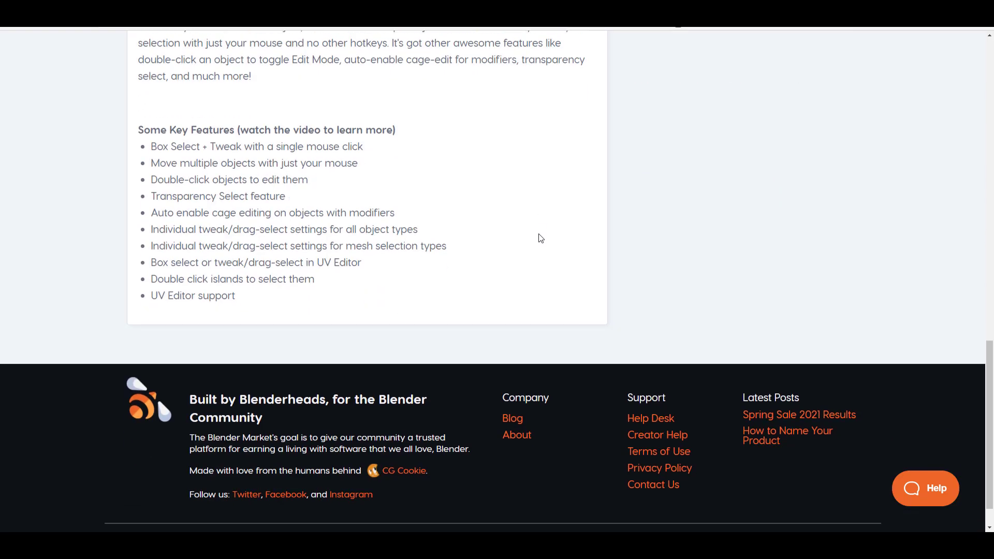
{"action": "scroll", "coordinate": [538, 238], "scroll_direction": "up", "scroll_amount": 15}
{"action": "scroll", "coordinate": [404, 240], "scroll_direction": "down", "scroll_amount": 5}
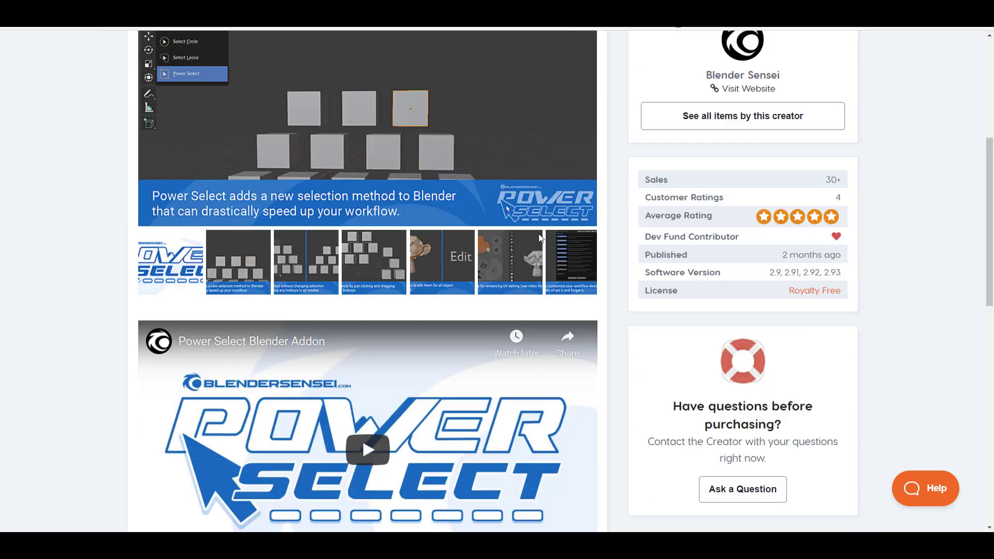
{"action": "scroll", "coordinate": [404, 239], "scroll_direction": "up", "scroll_amount": 5}
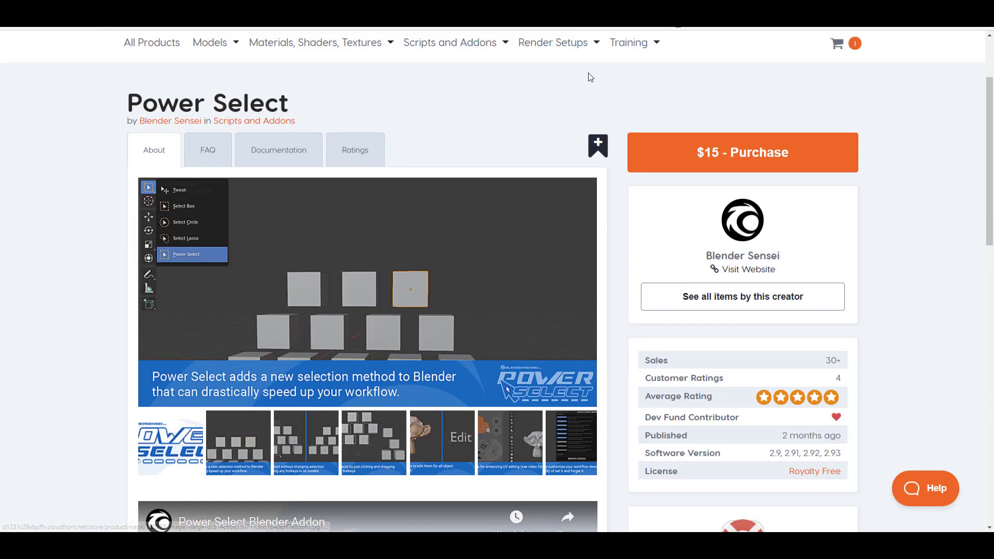
Switch to the Gumroad page for Power Select and review its description, key features and supported Blender versions.
{"action": "left_click", "coordinate": [553, 42]}
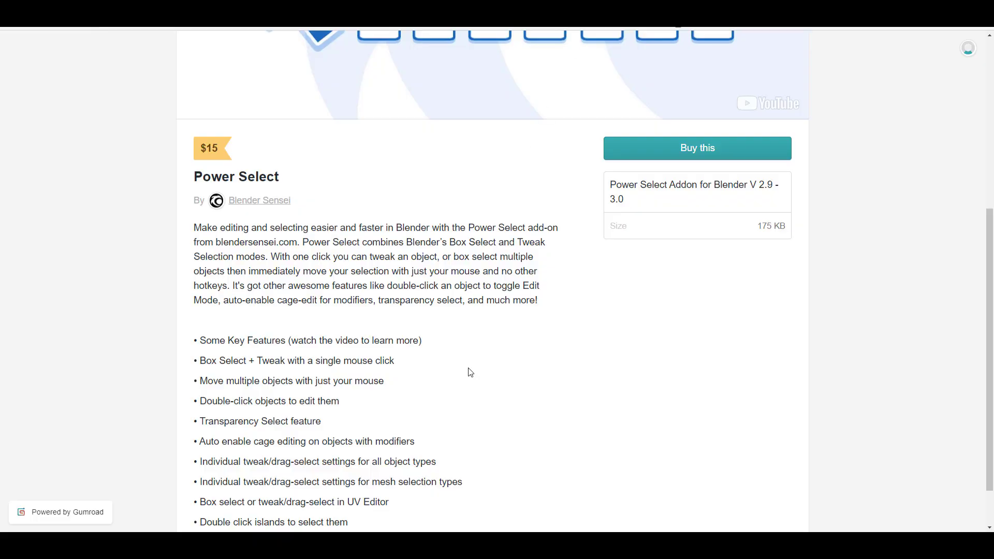
{"action": "scroll", "coordinate": [468, 372], "scroll_direction": "up", "scroll_amount": 5}
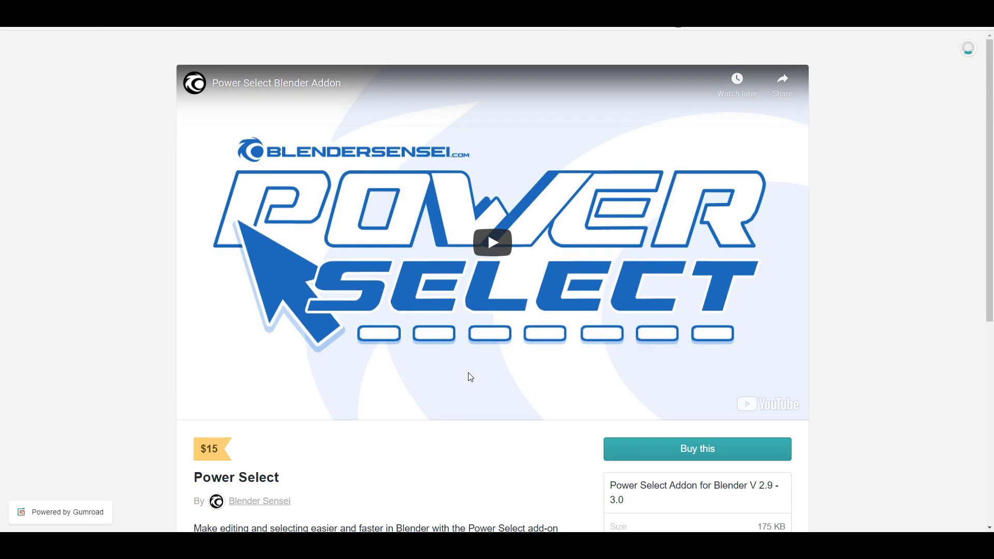
{"action": "scroll", "coordinate": [469, 376], "scroll_direction": "down", "scroll_amount": 5}
{"action": "scroll", "coordinate": [469, 375], "scroll_direction": "down", "scroll_amount": 1}
{"action": "scroll", "coordinate": [469, 375], "scroll_direction": "up", "scroll_amount": 4}
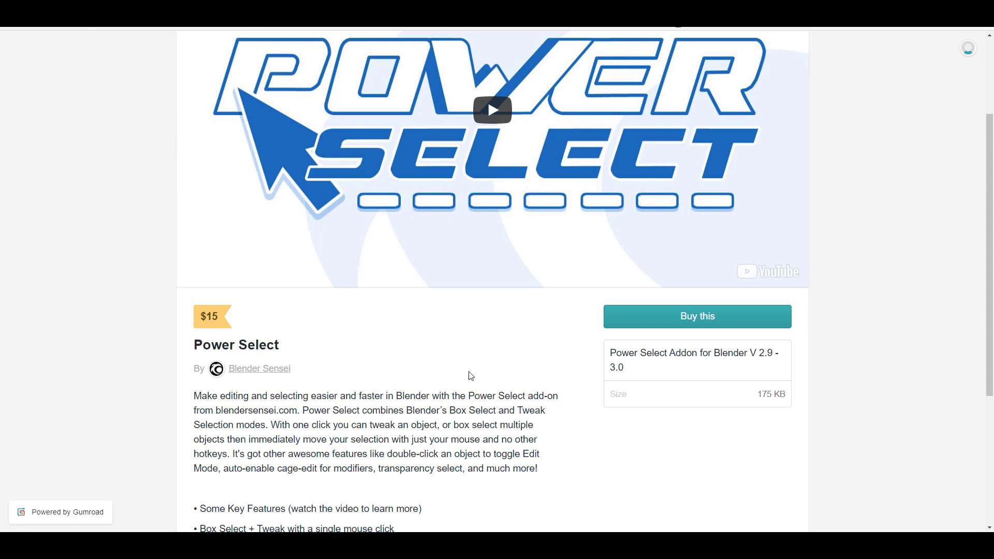
{"action": "scroll", "coordinate": [565, 365], "scroll_direction": "up", "scroll_amount": 3}
{"action": "scroll", "coordinate": [567, 366], "scroll_direction": "down", "scroll_amount": 5}
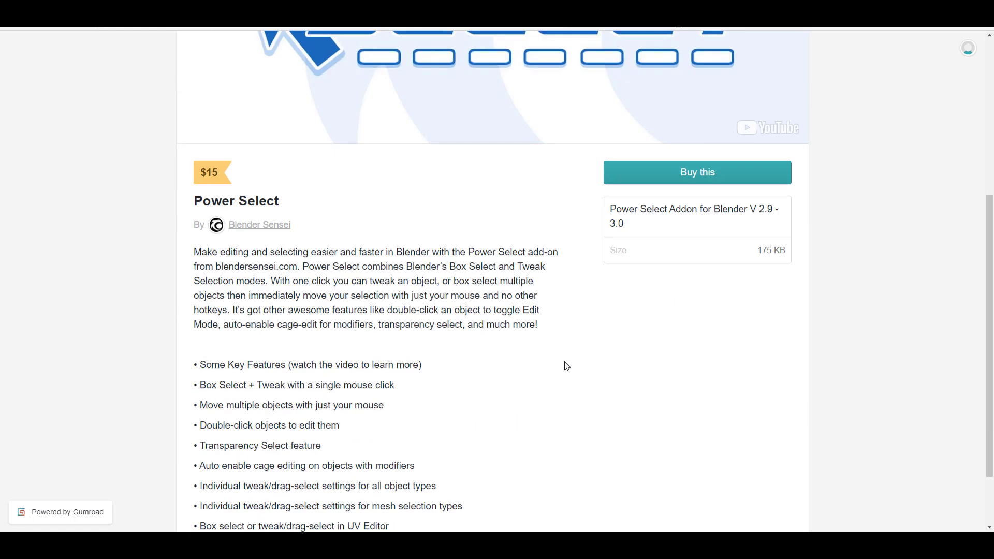
{"action": "scroll", "coordinate": [567, 366], "scroll_direction": "down", "scroll_amount": 3}
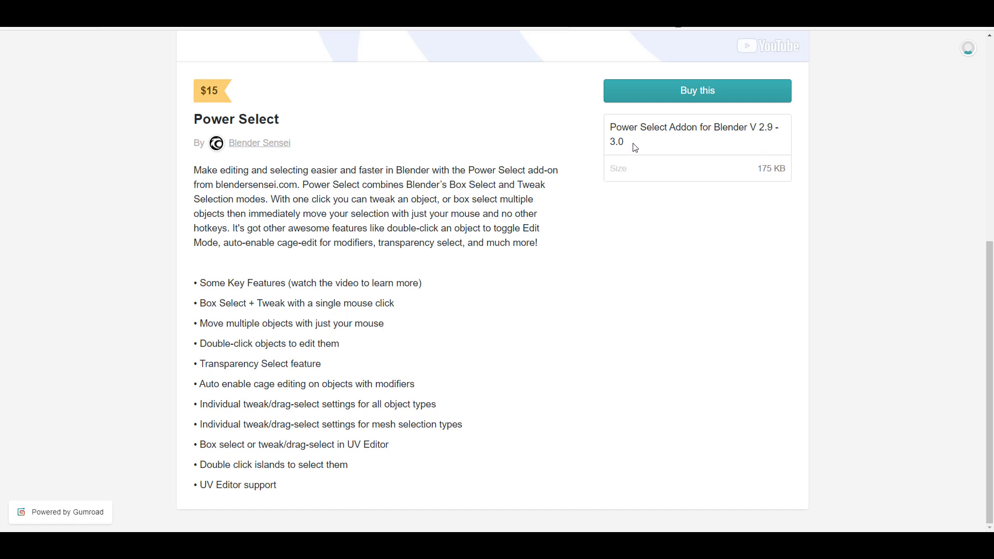
Open Blender Sensei's Gumroad store page and look over the add-ons offered there.
{"action": "left_click", "coordinate": [677, 25]}
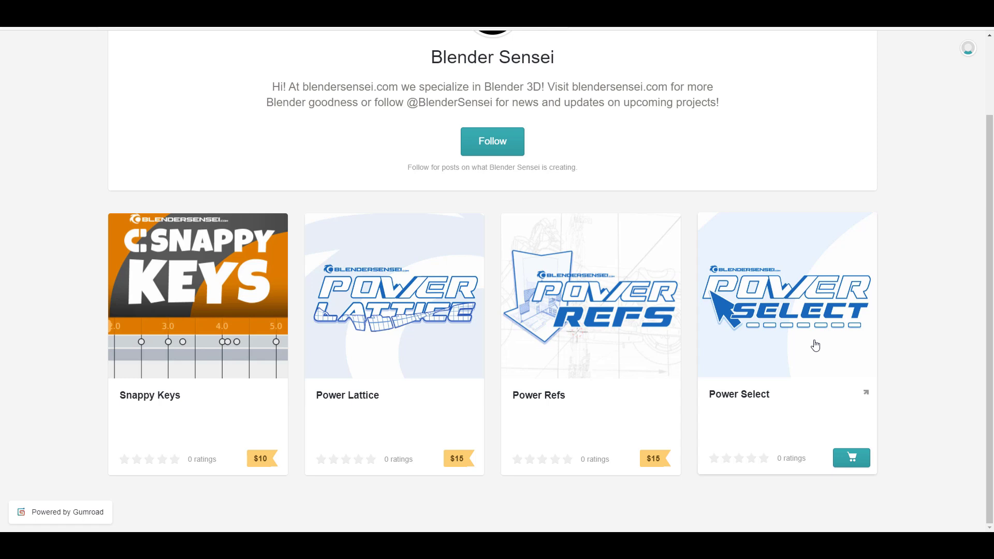
{"action": "scroll", "coordinate": [673, 170], "scroll_direction": "up", "scroll_amount": 3}
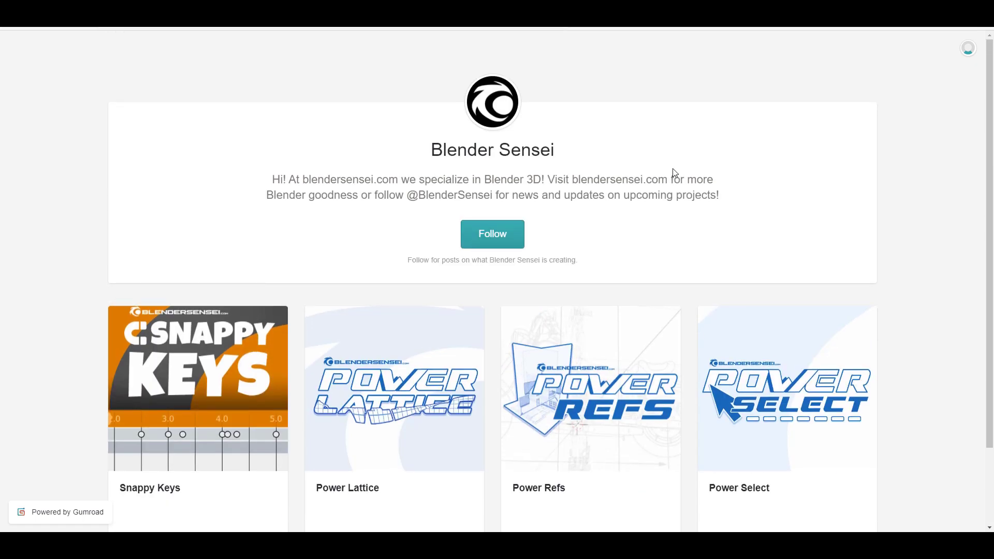
Switch to Blender Sensei's Blender Market page, look over its add-ons, and return to the Power Select product page to review its overview.
{"action": "left_click", "coordinate": [782, 32]}
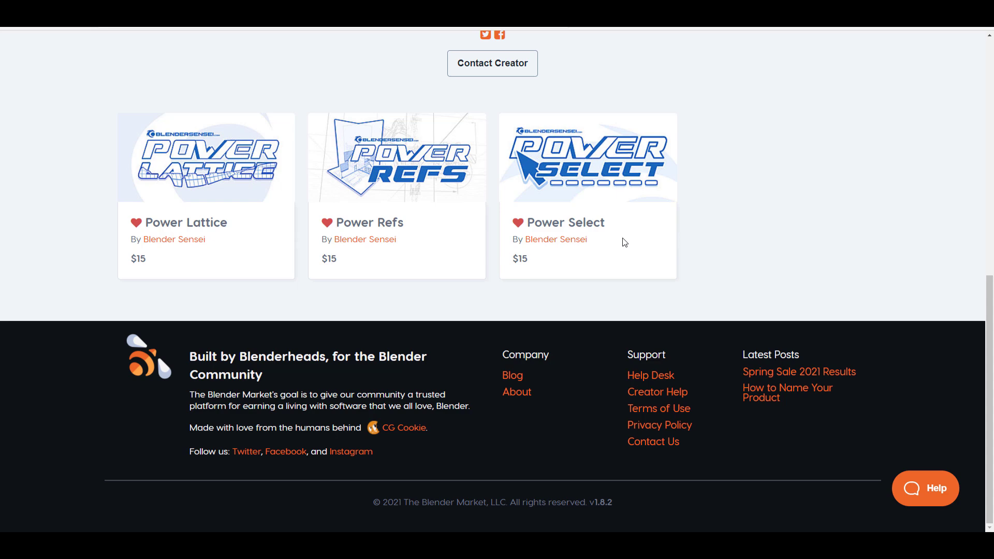
{"action": "scroll", "coordinate": [624, 242], "scroll_direction": "up", "scroll_amount": 4}
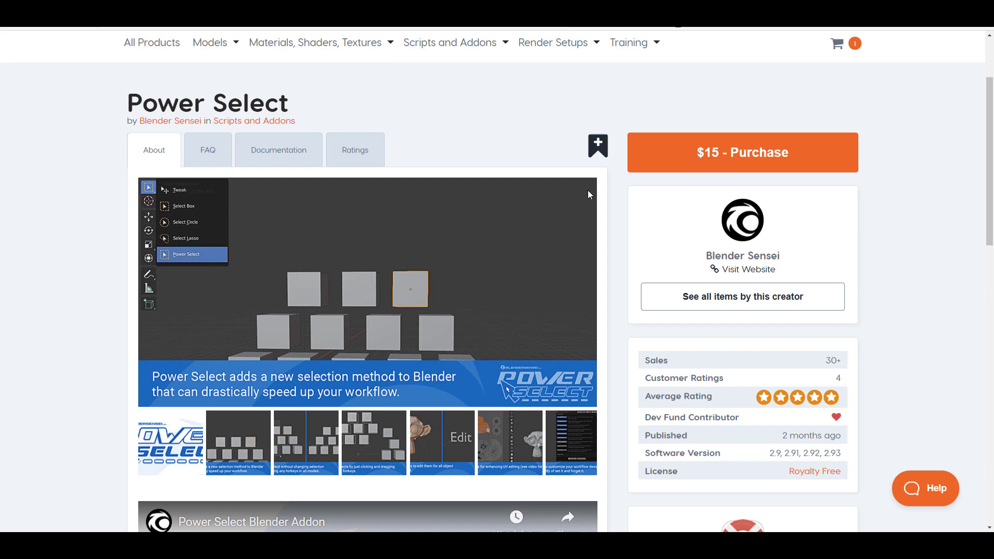
{"action": "scroll", "coordinate": [455, 309], "scroll_direction": "down", "scroll_amount": 8}
{"action": "scroll", "coordinate": [456, 309], "scroll_direction": "up", "scroll_amount": 5}
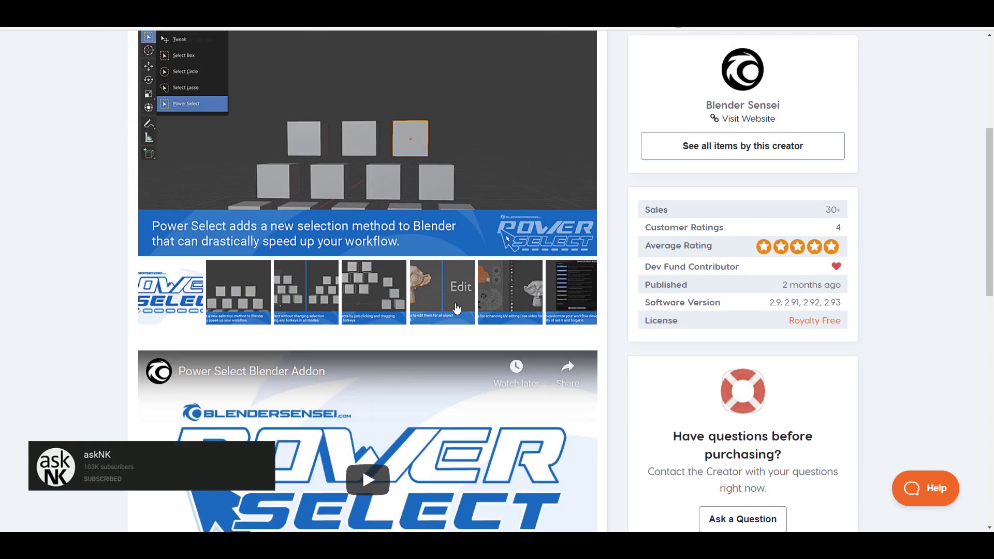
{"action": "scroll", "coordinate": [455, 306], "scroll_direction": "up", "scroll_amount": 4}
{"action": "scroll", "coordinate": [456, 305], "scroll_direction": "down", "scroll_amount": 3}
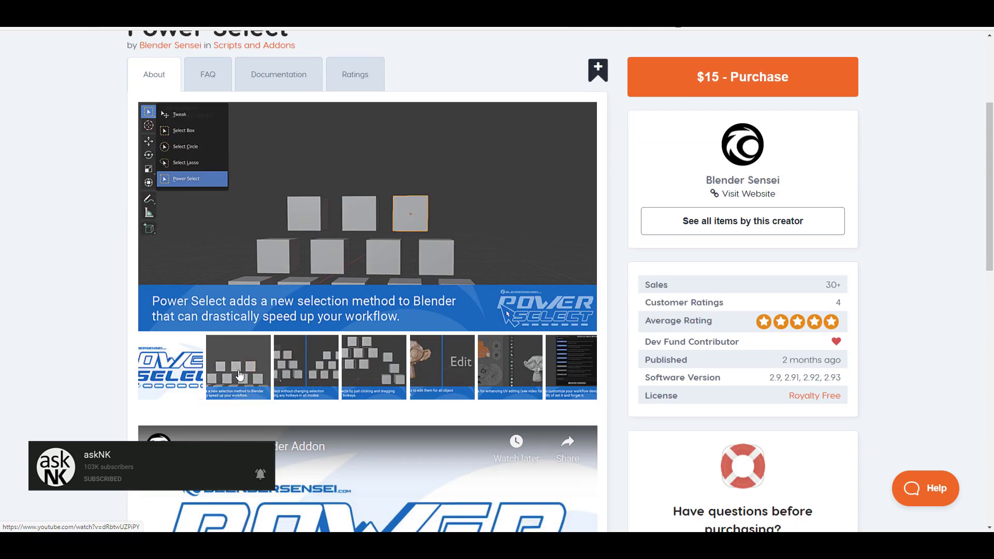
View the Power Select gallery images on box selection, dragging, double-click editing and UV editing, and review the description and key features.
{"action": "left_click", "coordinate": [303, 383]}
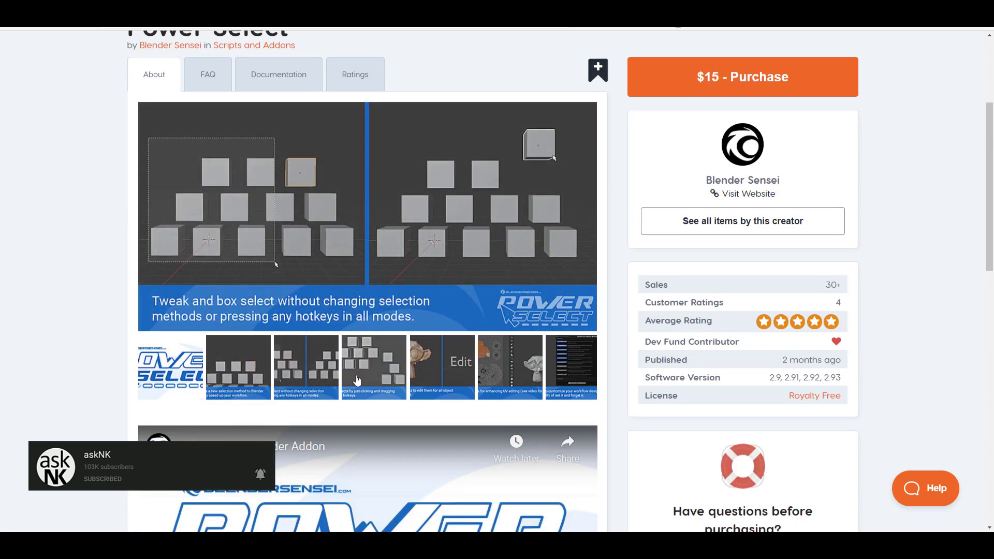
{"action": "left_click", "coordinate": [357, 380]}
{"action": "left_click", "coordinate": [445, 375]}
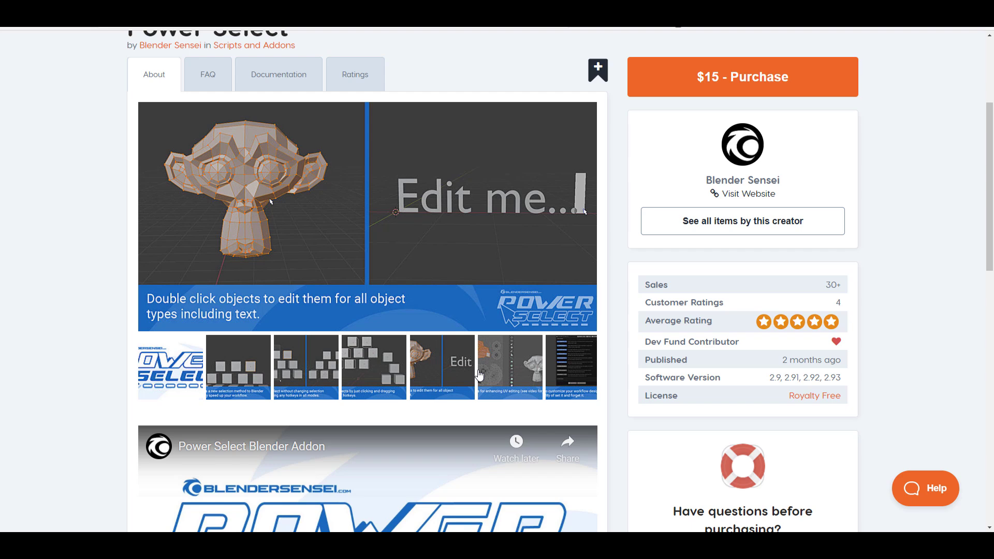
{"action": "left_click", "coordinate": [511, 374]}
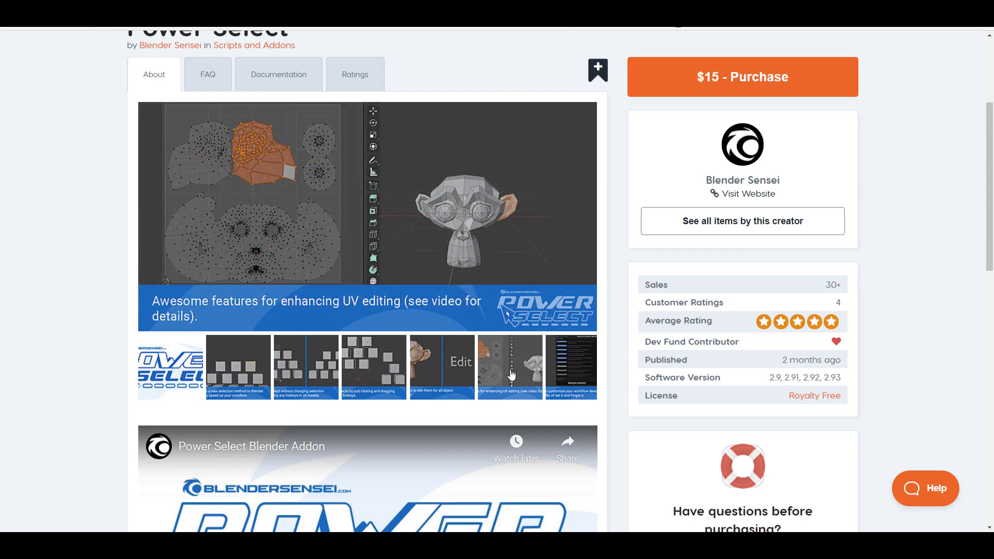
{"action": "scroll", "coordinate": [512, 374], "scroll_direction": "down", "scroll_amount": 15}
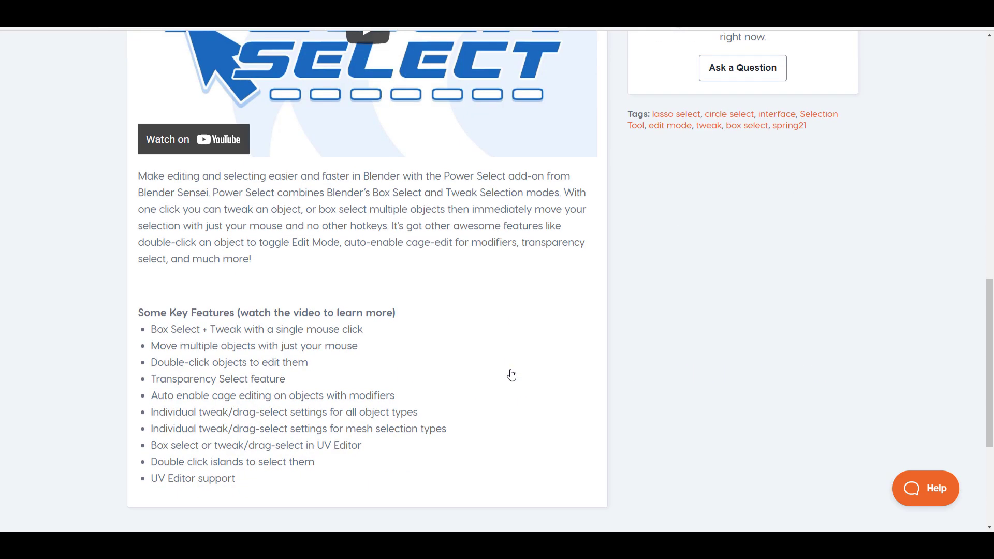